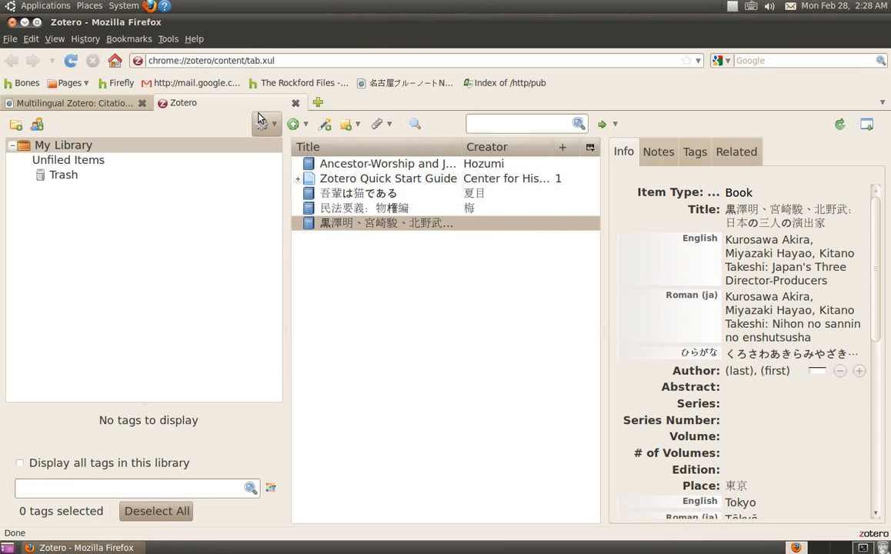
# - Configure Zotero's citation languages: transliteration in Roman (ja), translation in English, and sorting by Roman (ja)
pyautogui.click(262, 124)
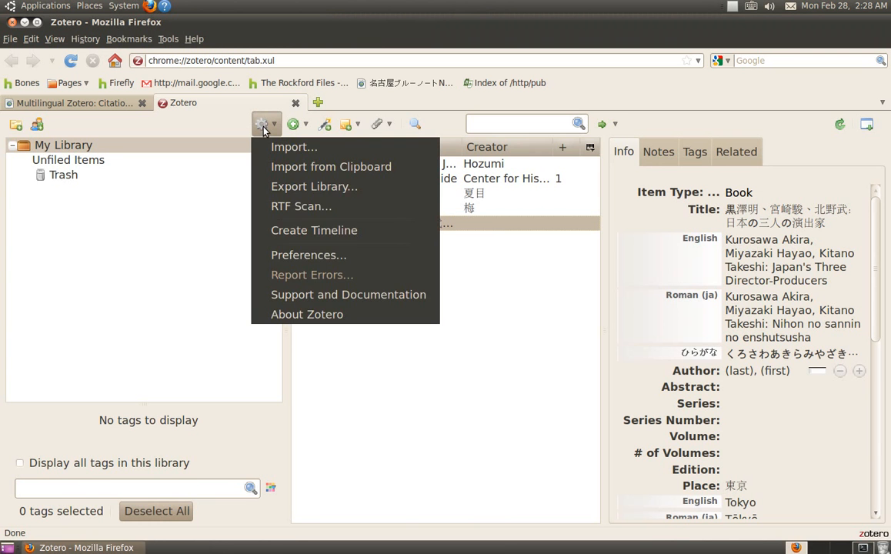
pyautogui.click(321, 260)
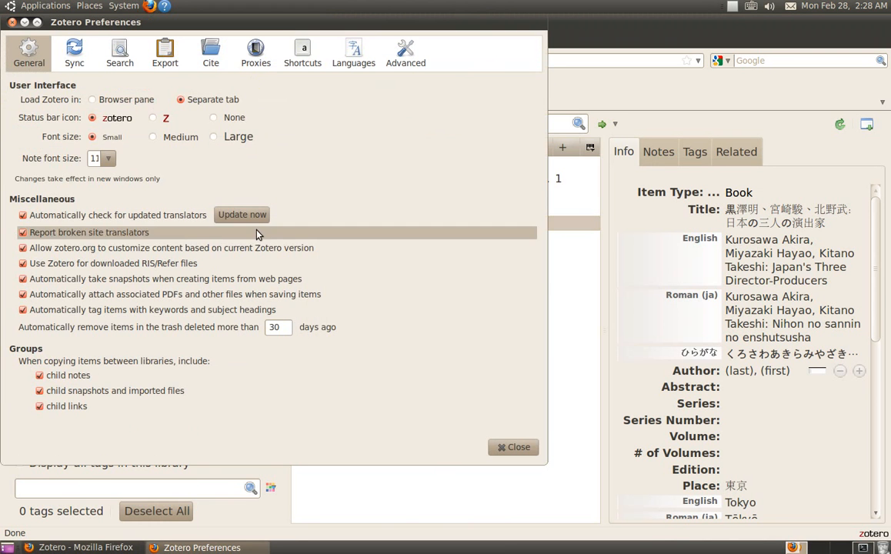
pyautogui.click(355, 55)
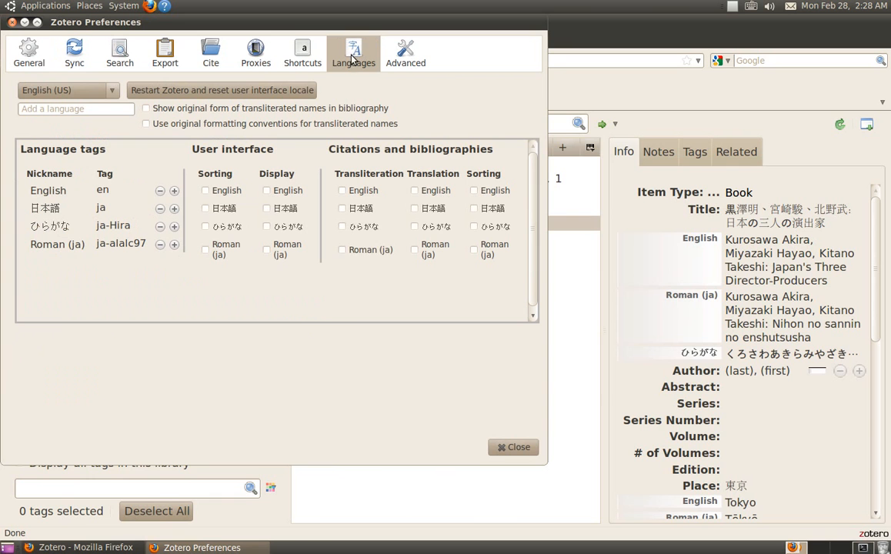
pyautogui.click(376, 255)
pyautogui.click(436, 191)
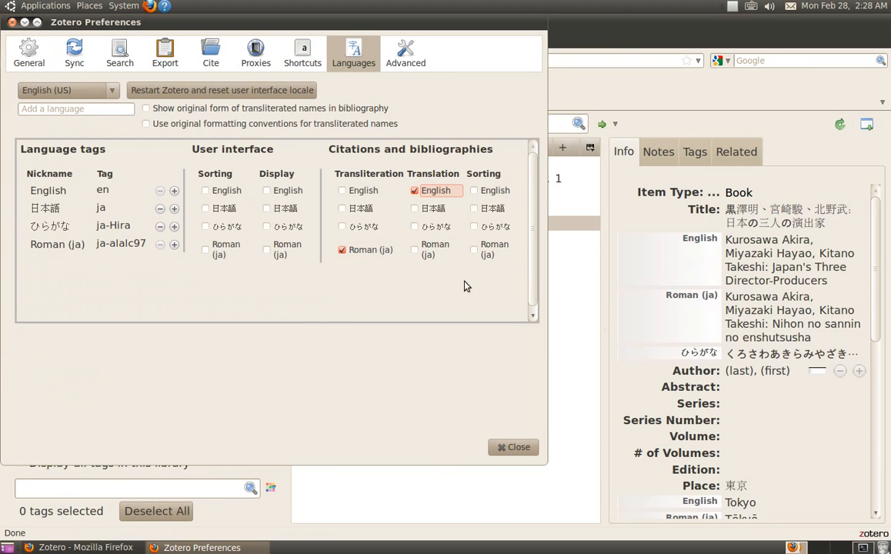
pyautogui.click(498, 255)
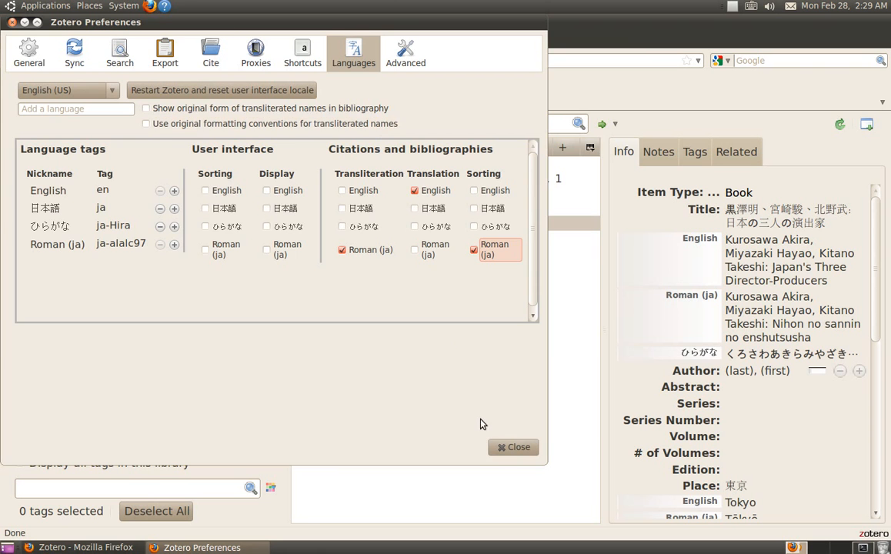
pyautogui.click(517, 448)
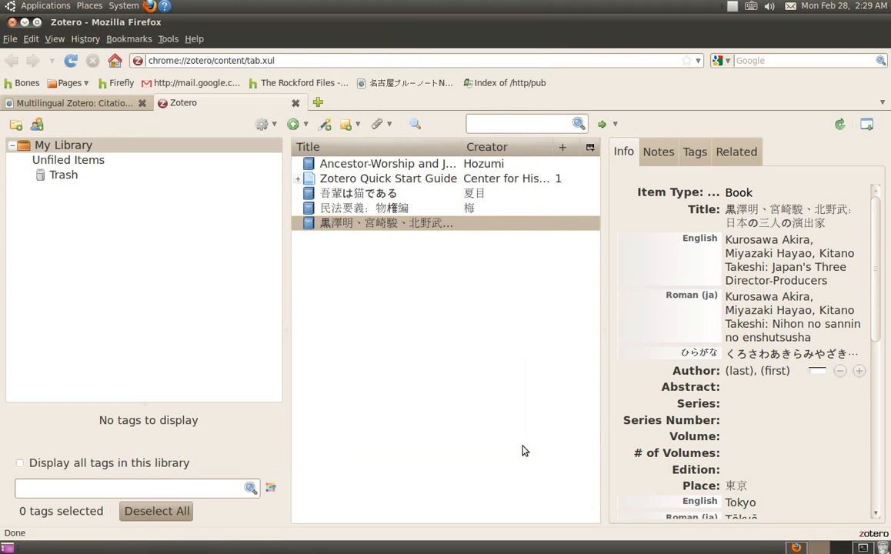
# - Switch to an empty workspace and launch LibreOffice 3.3 Writer with a new blank document
pyautogui.hotkey('ctrl', 'q')
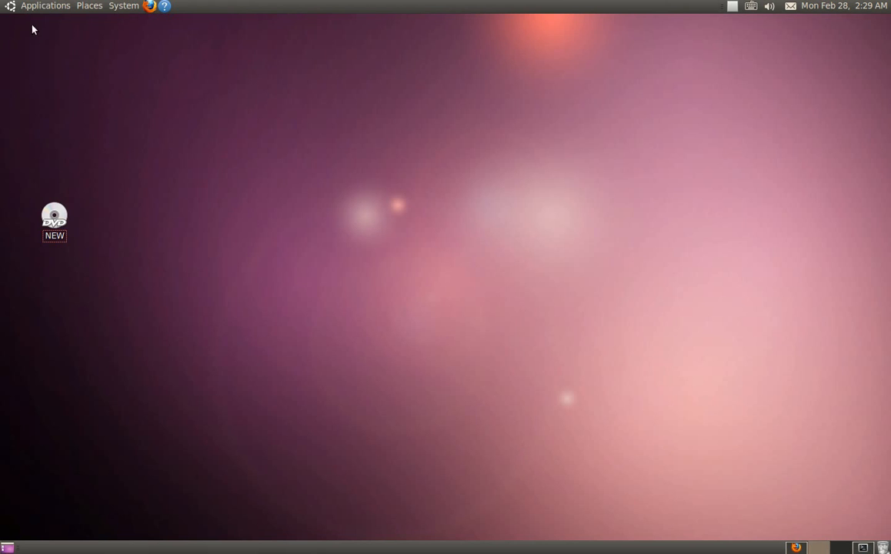
pyautogui.click(45, 6)
pyautogui.moveTo(83, 103)
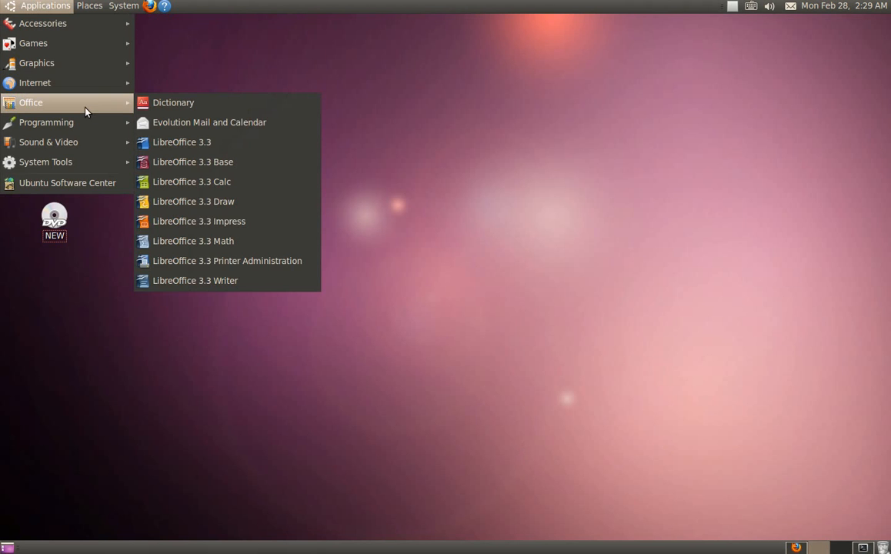
pyautogui.click(258, 285)
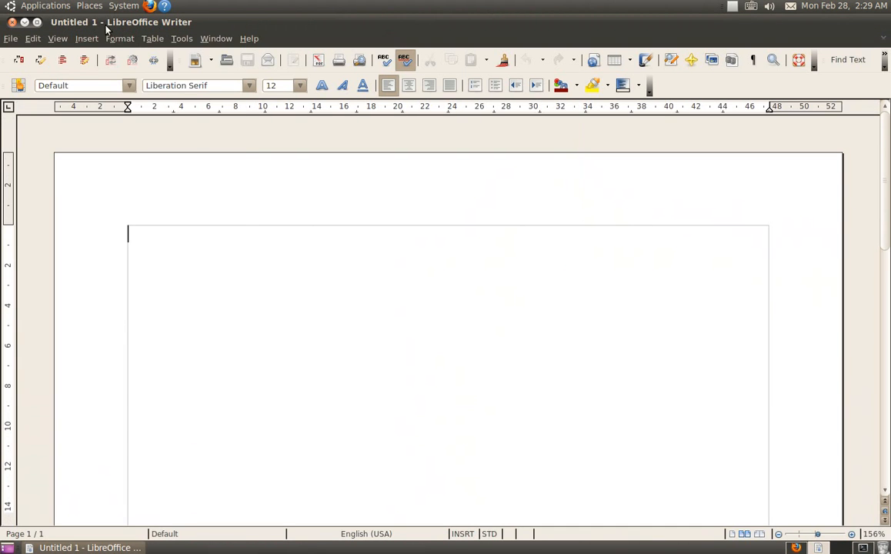
# - Set a custom, shorter page height in the document's default page style
pyautogui.click(116, 39)
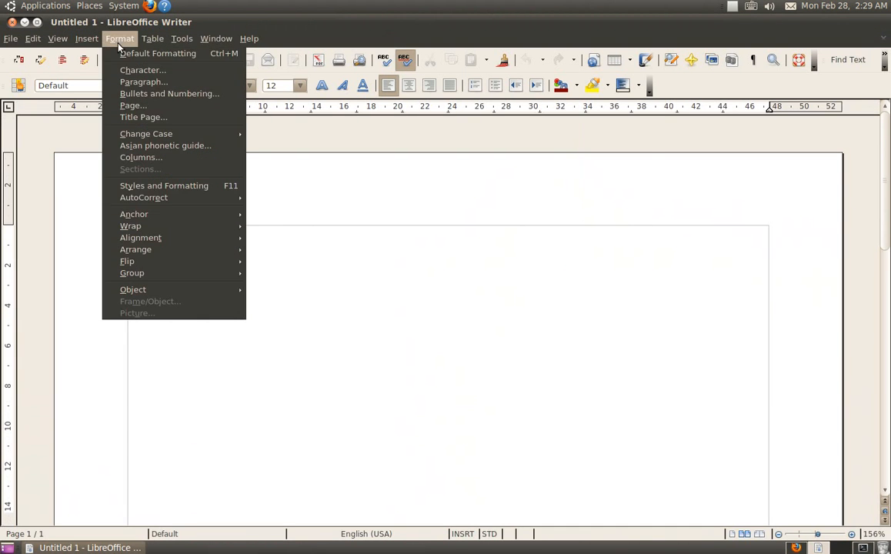
pyautogui.click(141, 107)
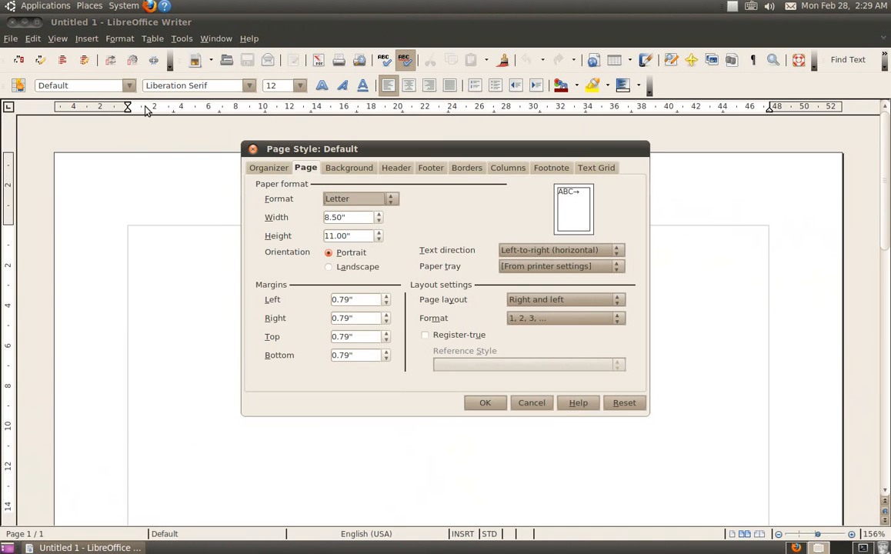
pyautogui.click(331, 236)
pyautogui.press('BackSpace')
pyautogui.press('BackSpace')
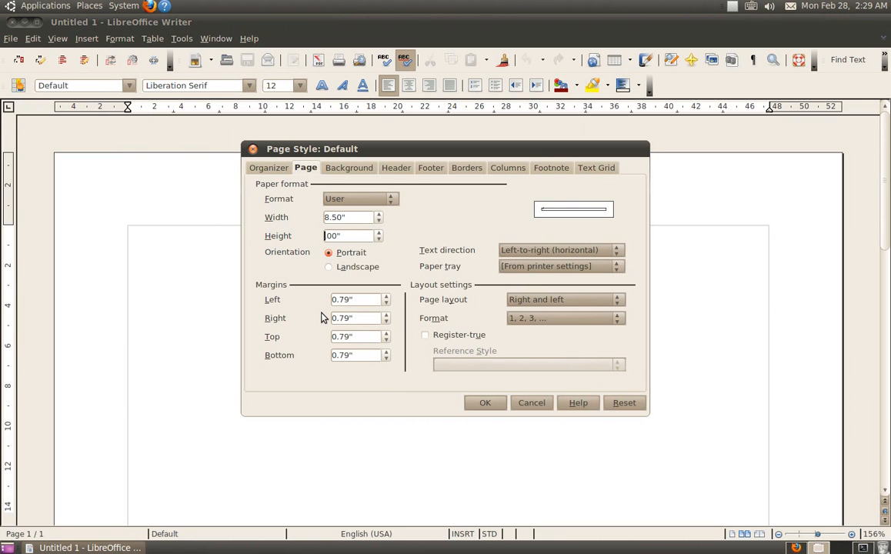
pyautogui.write('67.')
pyautogui.press('Return')
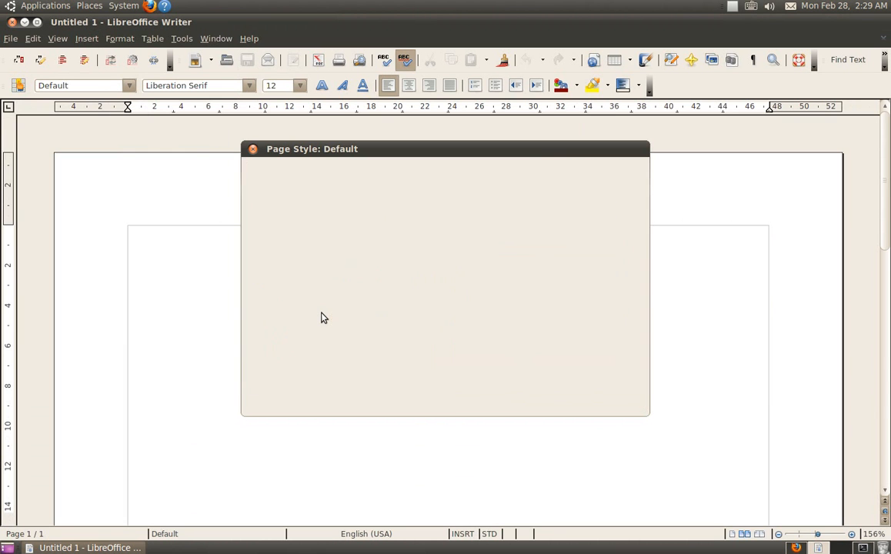
# - Enter the title "My Amazing Essay" at the start of the document and apply the Heading 1 style
pyautogui.scroll(-3, 322, 313)
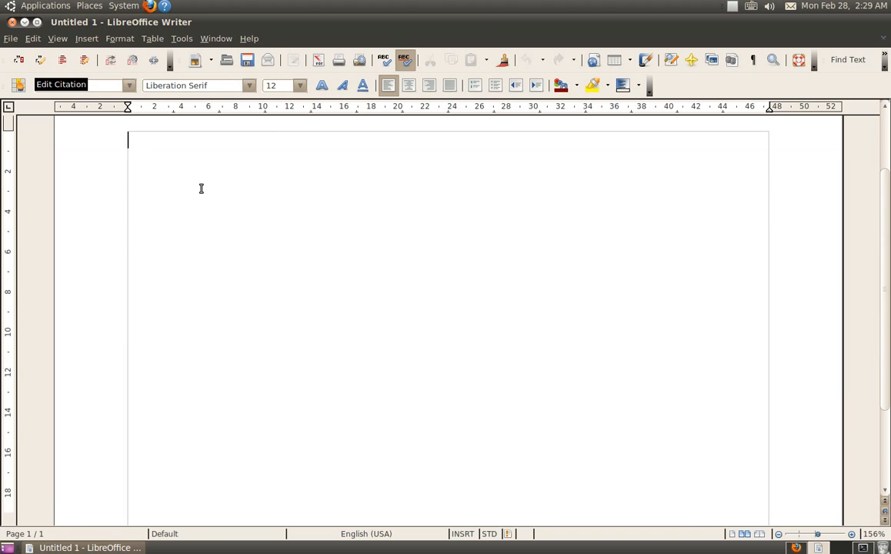
pyautogui.write('My Amazin')
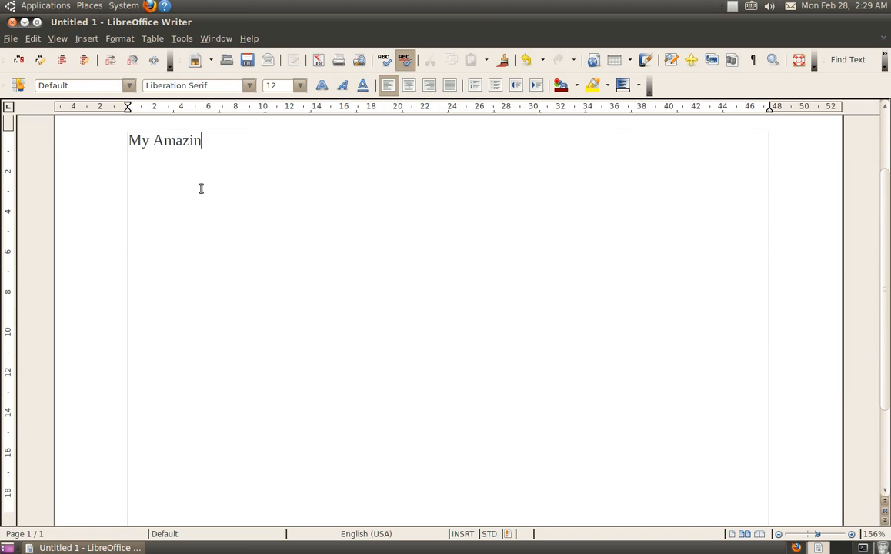
pyautogui.write('g Essay')
pyautogui.press('Return')
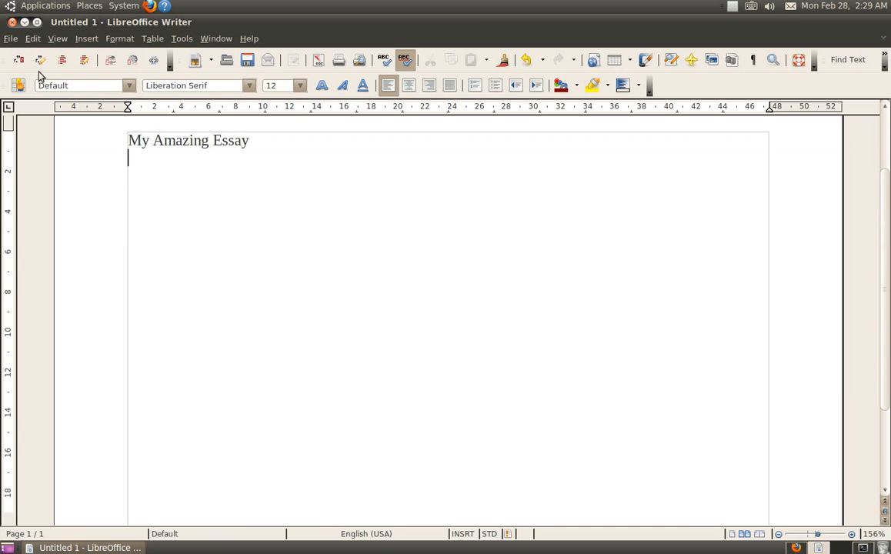
pyautogui.click(129, 85)
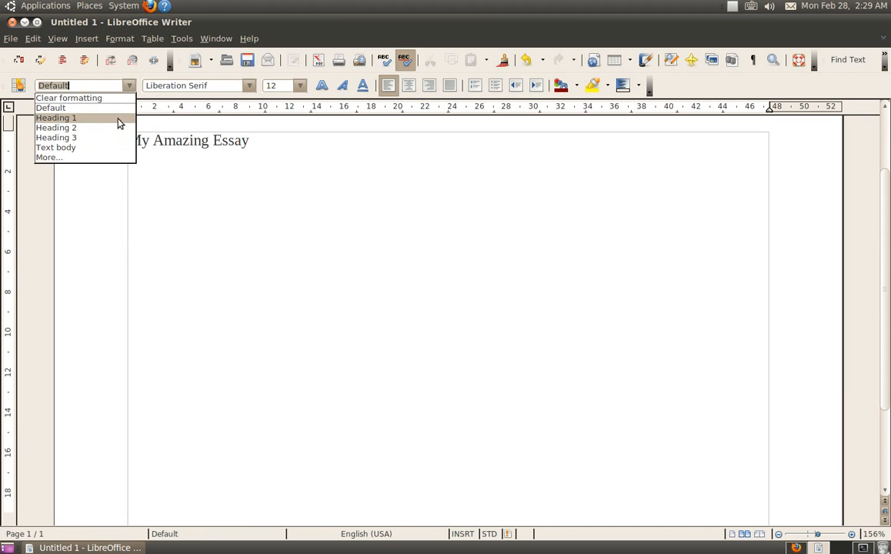
pyautogui.click(116, 118)
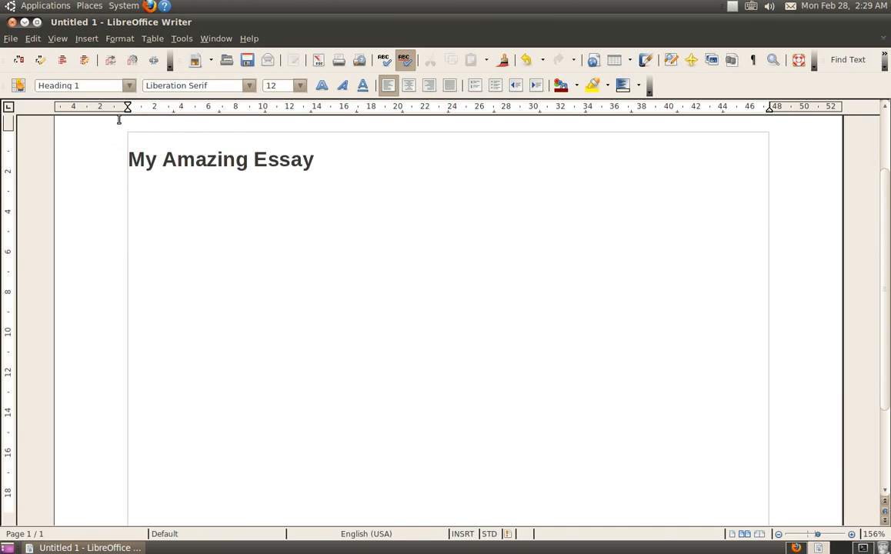
# - Add the body line "One. Two. Three. Four." below the title and start a new paragraph
pyautogui.click(327, 173)
pyautogui.press('Return')
pyautogui.write('one')
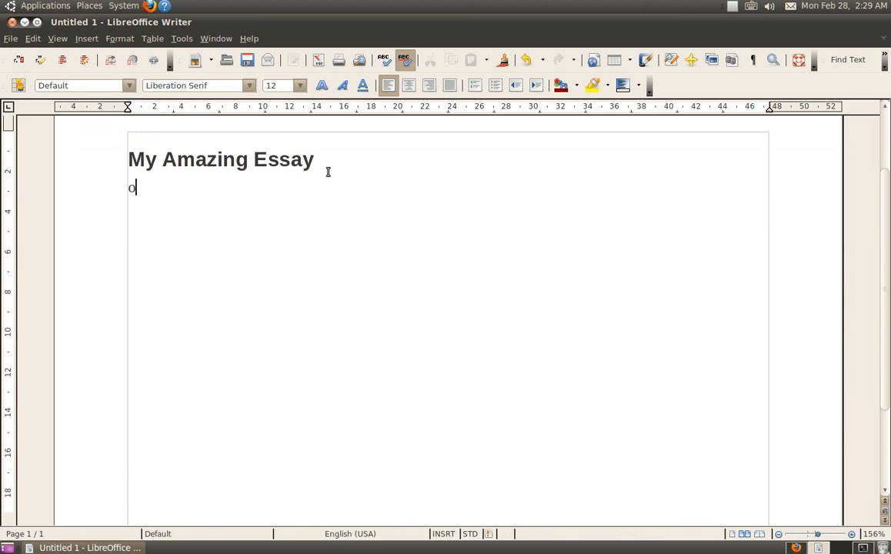
pyautogui.press('BackSpace')
pyautogui.press('BackSpace')
pyautogui.press('BackSpace')
pyautogui.write('O~n')
pyautogui.press('BackSpace')
pyautogui.press('BackSpace')
pyautogui.write('ne. Two. Th')
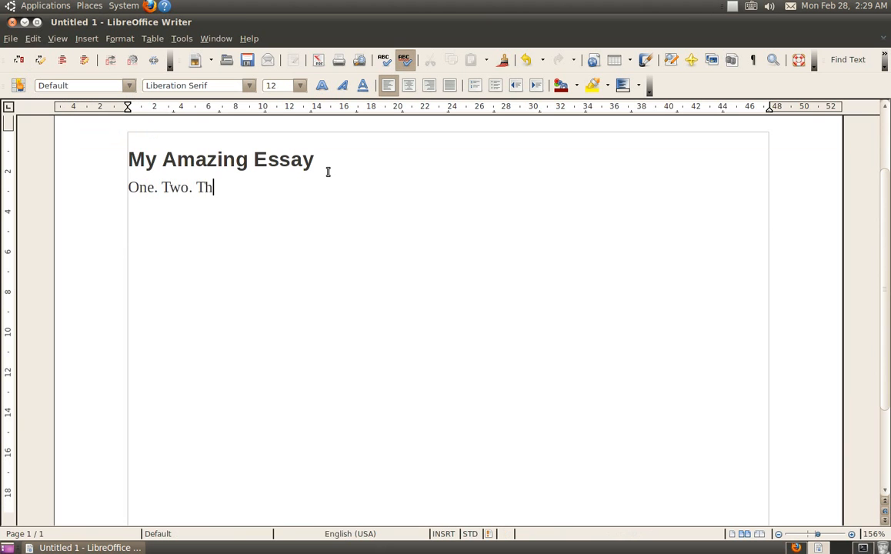
pyautogui.write('ree. Four.')
pyautogui.press('Return')
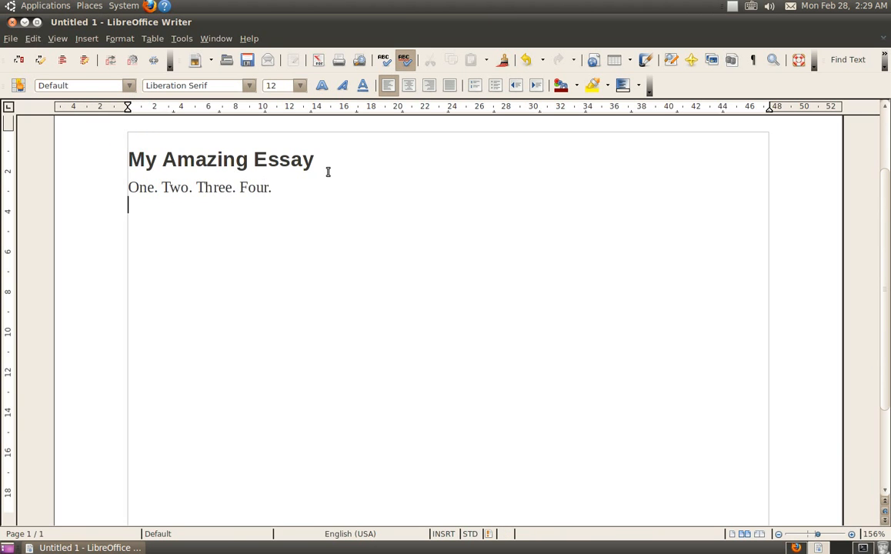
# - Add a "Bibliography" line below the body text and give it the same heading style as the title
pyautogui.write('Bibliography')
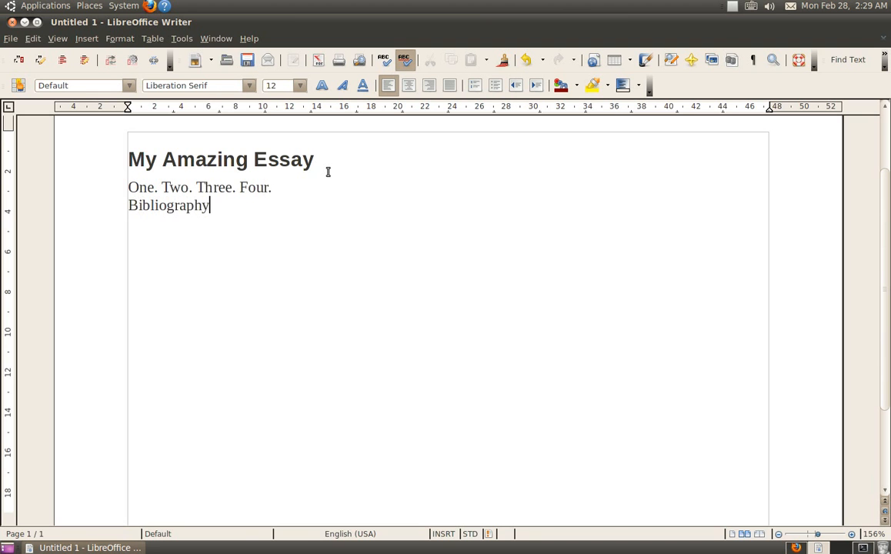
pyautogui.click(128, 85)
pyautogui.click(105, 129)
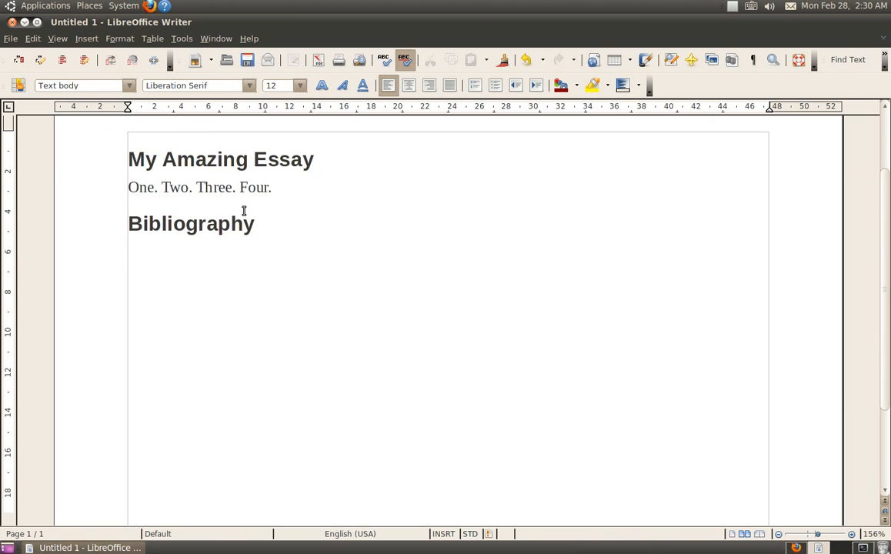
# - Insert a footnote citation of Ancestor-Worship and Japanese Law after "One.", using Chicago Manual of Style (Full Note with Bibliography)
pyautogui.click(157, 188)
pyautogui.click(19, 61)
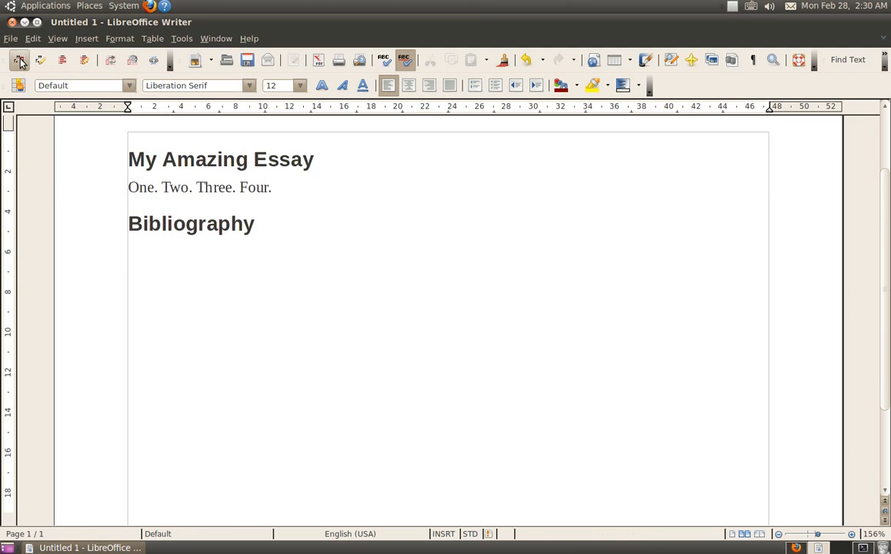
pyautogui.click(197, 548)
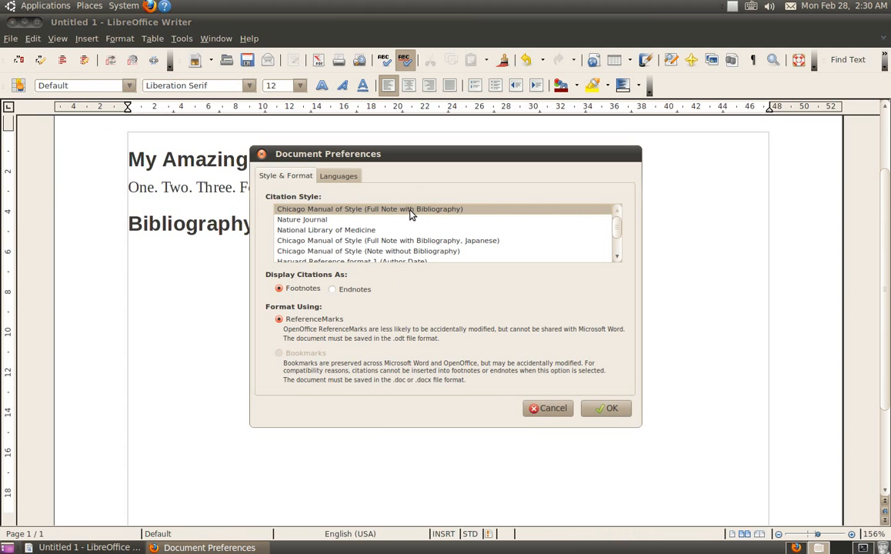
pyautogui.click(610, 410)
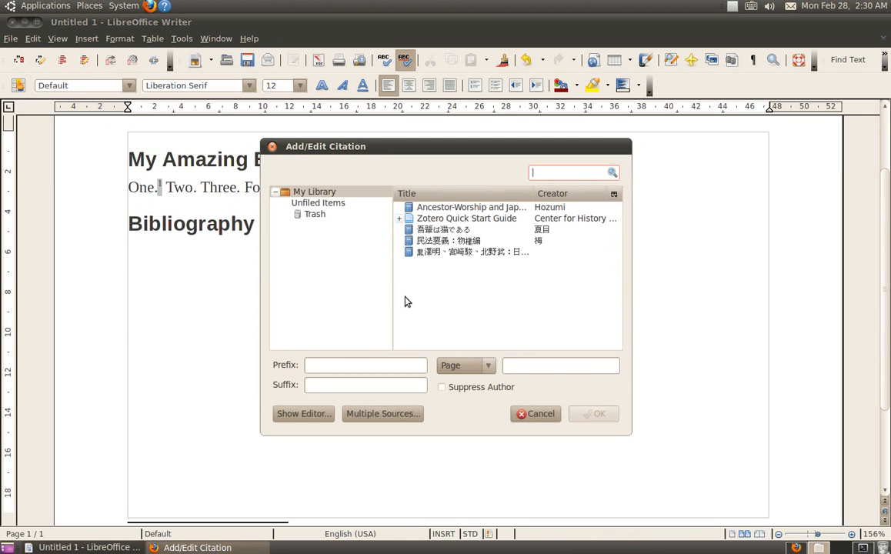
pyautogui.click(473, 206)
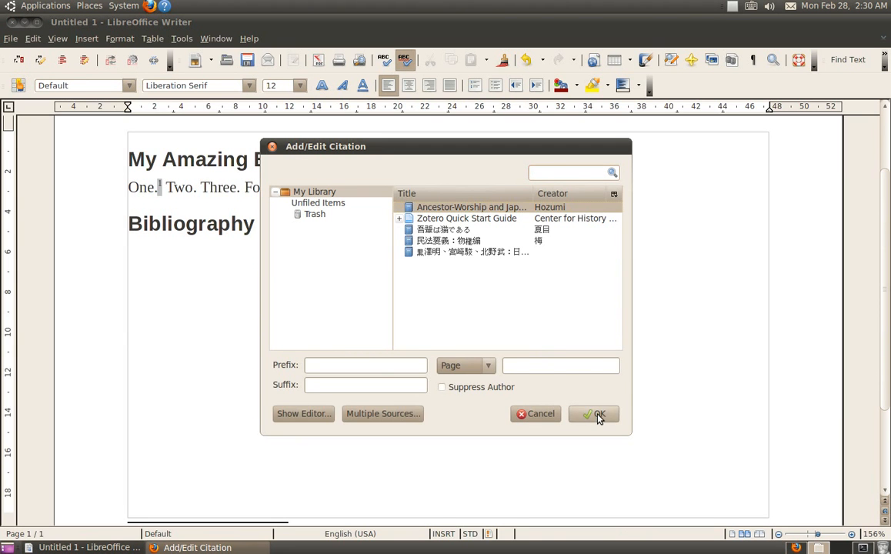
pyautogui.click(598, 415)
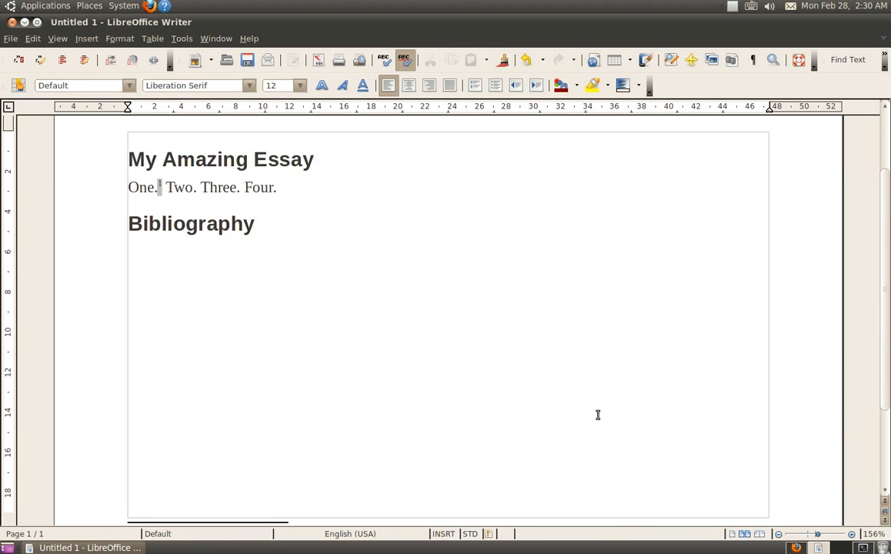
# - Insert the Zotero bibliography below the "Bibliography" heading
pyautogui.click(143, 270)
pyautogui.click(64, 60)
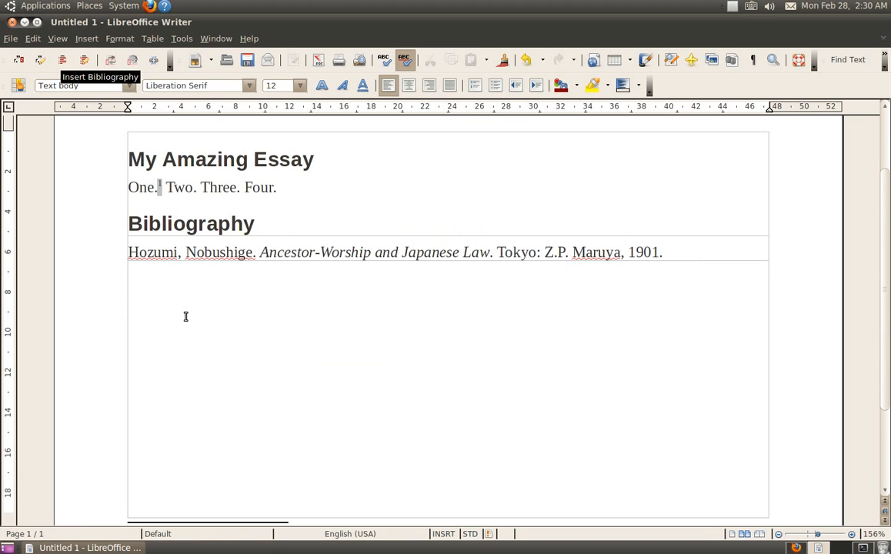
# - Insert a footnote citation of 吾輩は猫である after "Two."
pyautogui.click(197, 190)
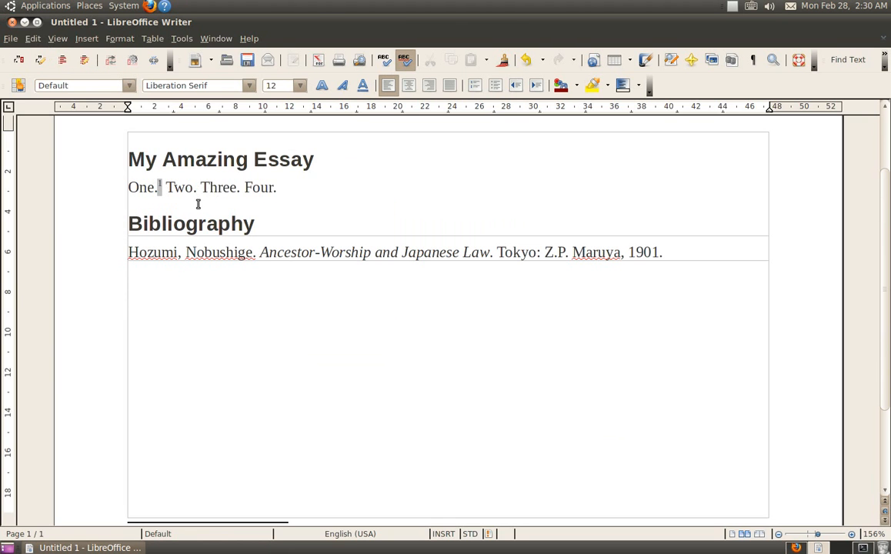
pyautogui.click(17, 60)
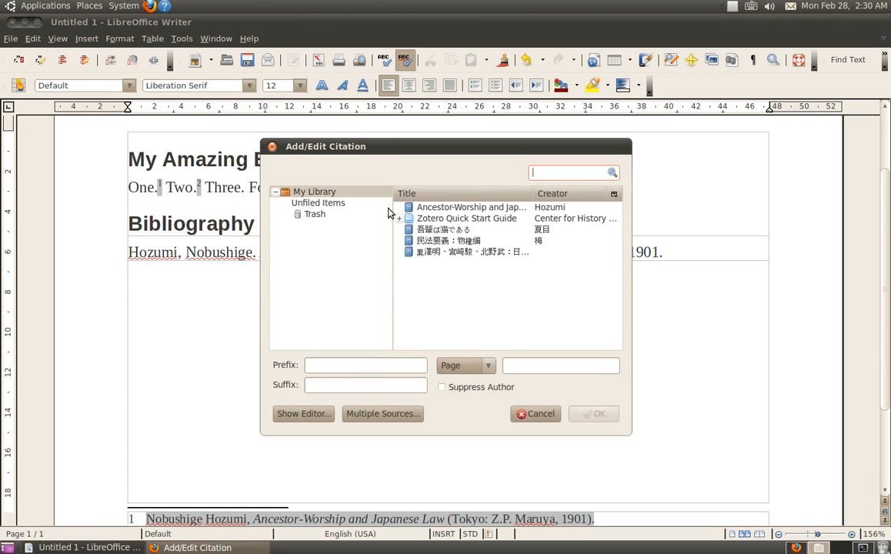
pyautogui.click(446, 234)
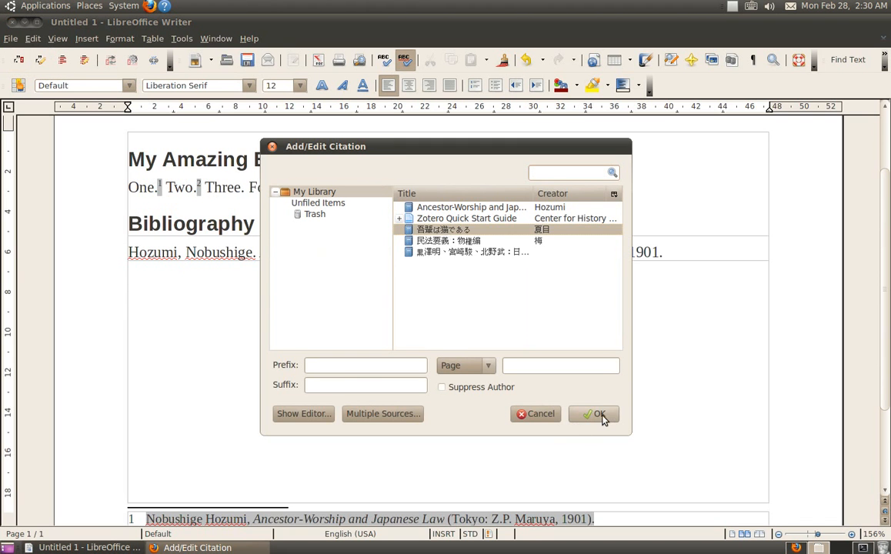
pyautogui.click(599, 415)
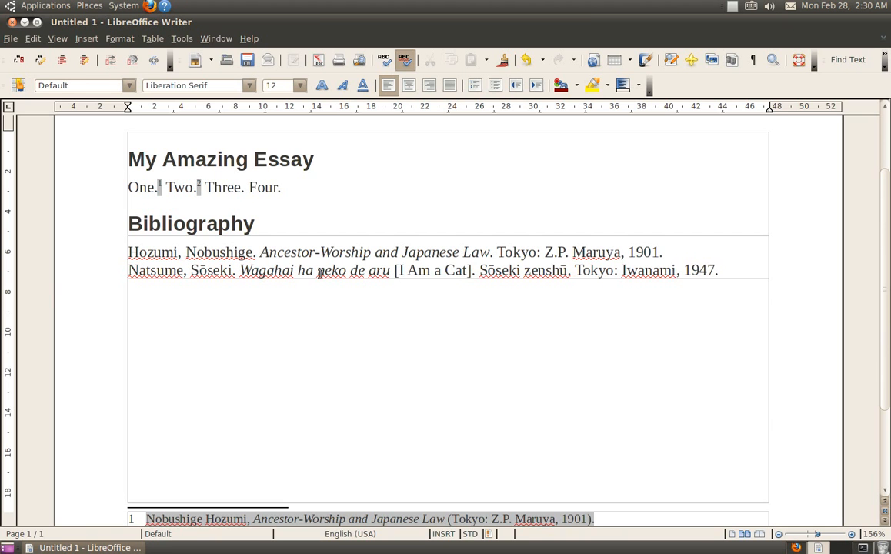
pyautogui.click(19, 62)
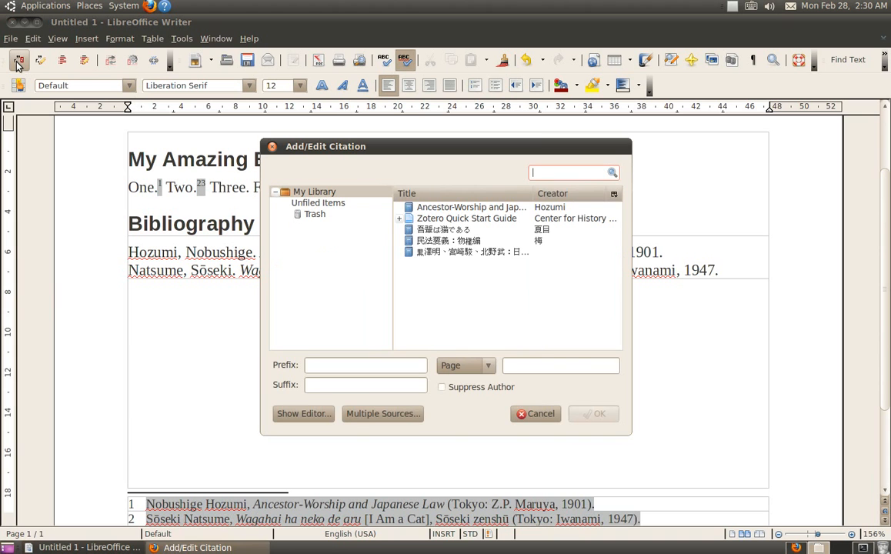
pyautogui.click(441, 241)
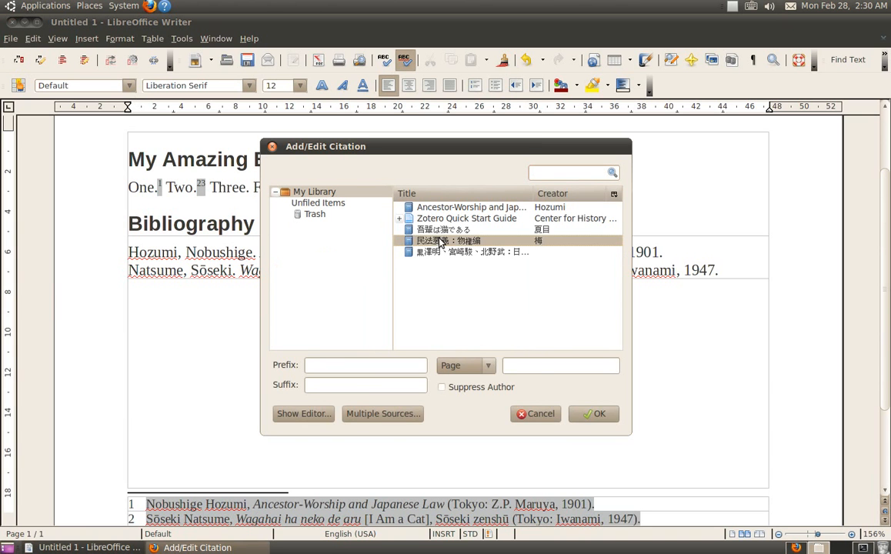
pyautogui.click(548, 414)
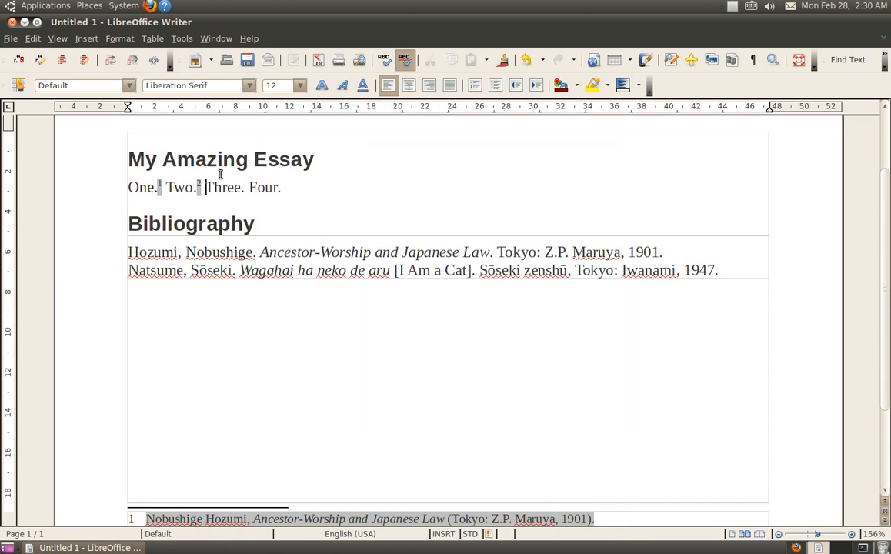
# - Insert a footnote citation of 民法要義：物権編 after "Three."
pyautogui.click(242, 189)
pyautogui.write('.')
pyautogui.click(19, 61)
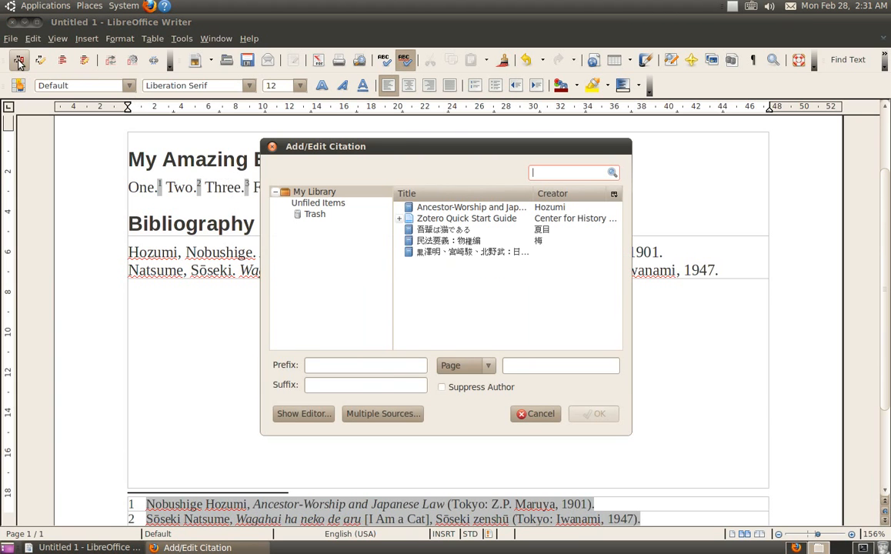
pyautogui.click(430, 241)
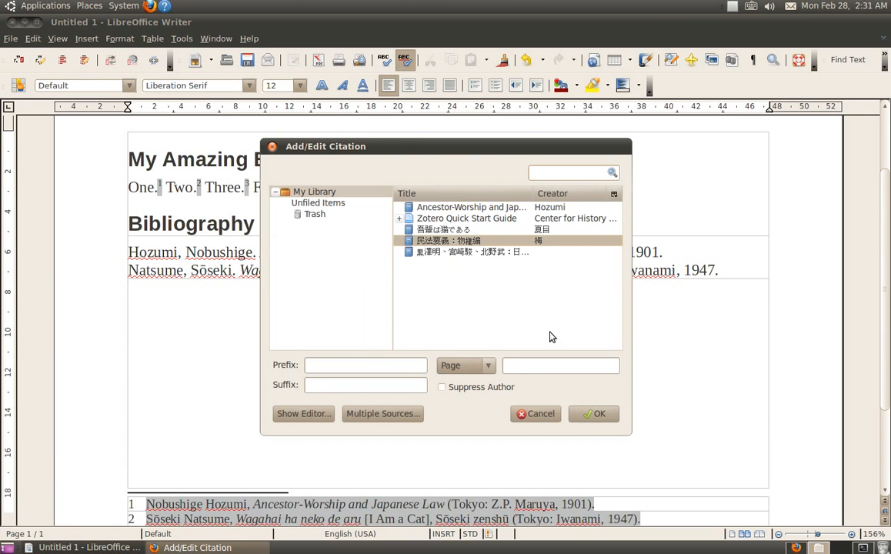
pyautogui.click(598, 414)
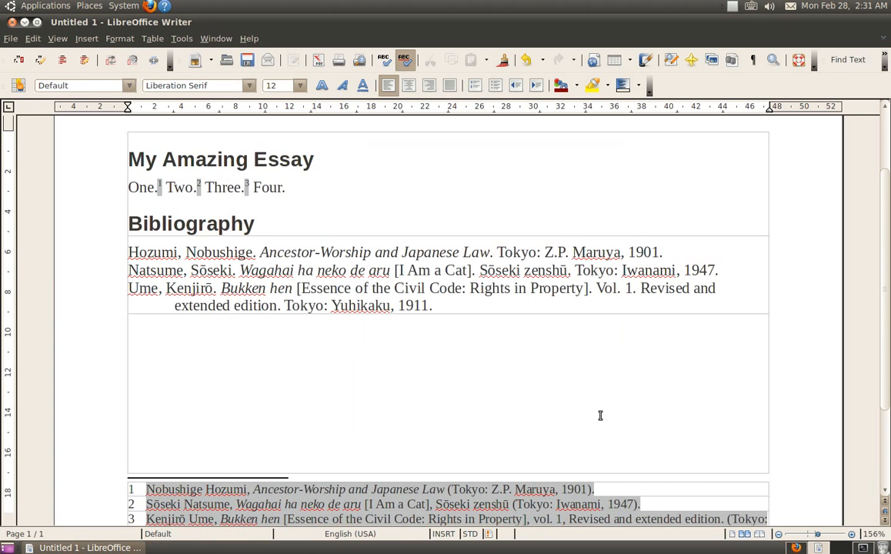
# - Insert a footnote citation of 黒澤明、宮崎駿、北野武：日本の三人の演出家 after "Four."
pyautogui.click(295, 188)
pyautogui.click(41, 62)
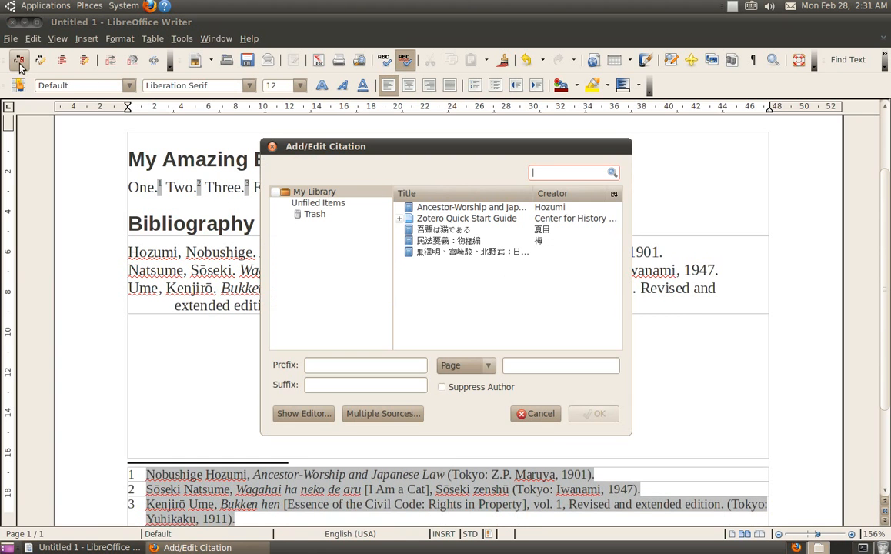
pyautogui.click(435, 253)
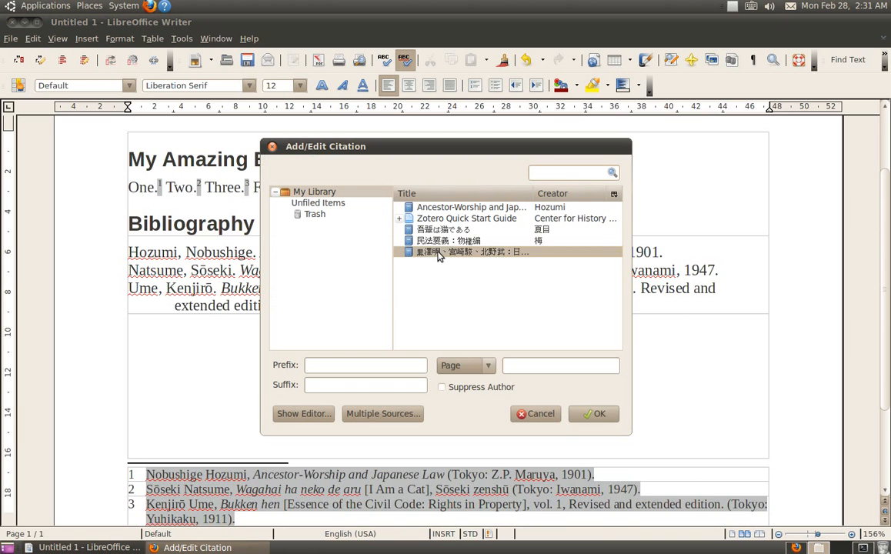
pyautogui.click(598, 414)
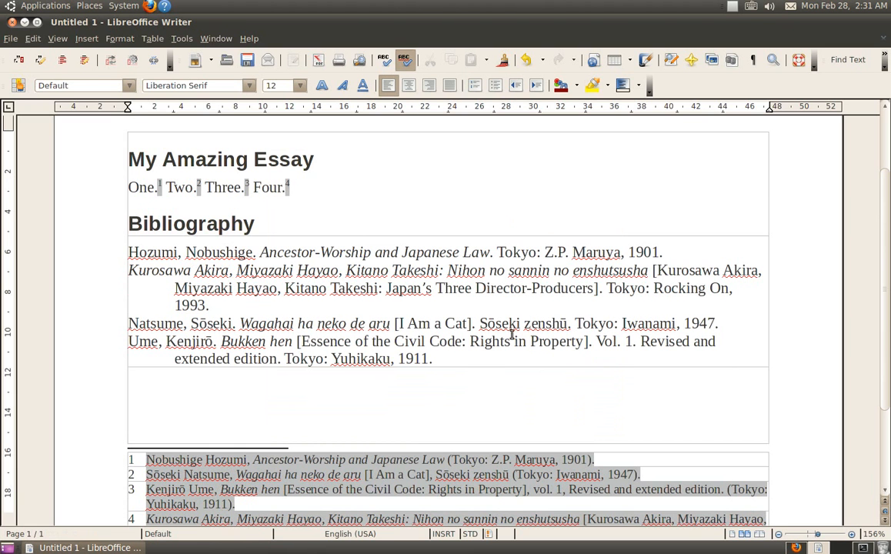
# - Enable showing the original form of transliterated names in the bibliography in the Zotero document preferences
pyautogui.click(132, 60)
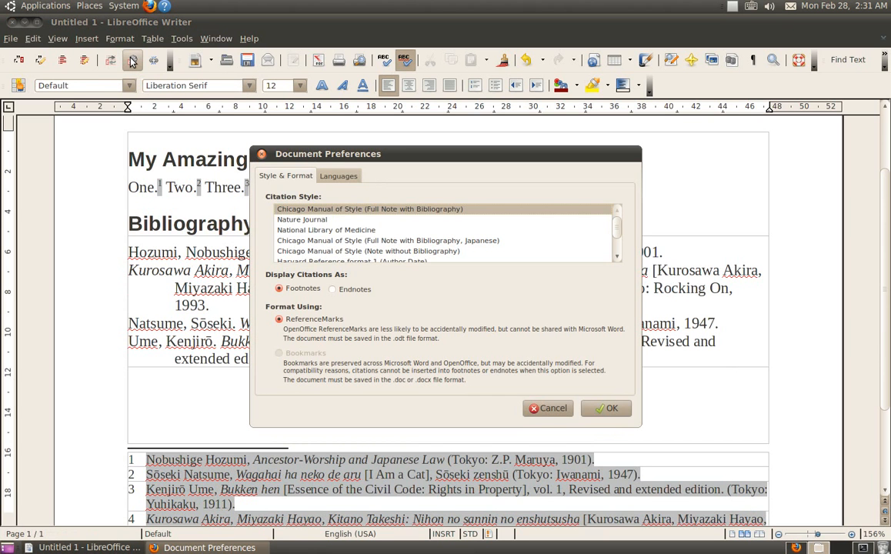
pyautogui.click(346, 177)
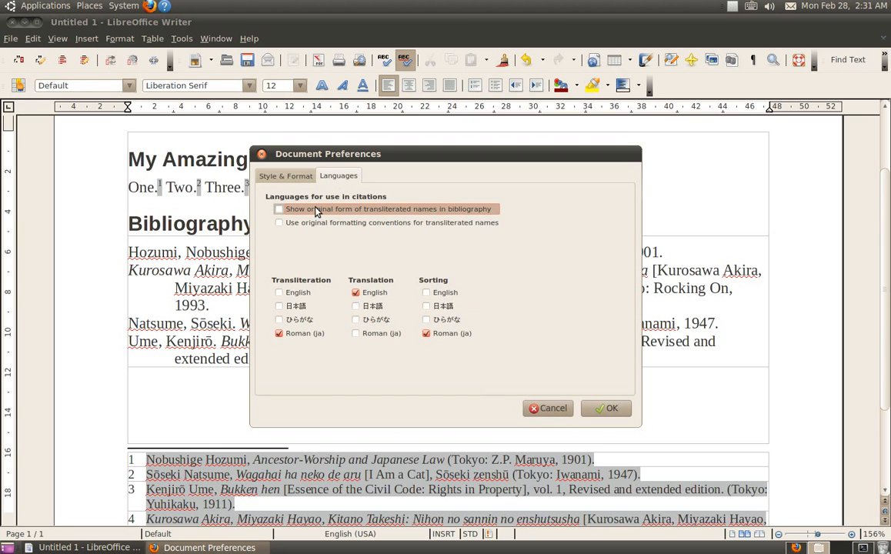
pyautogui.click(367, 212)
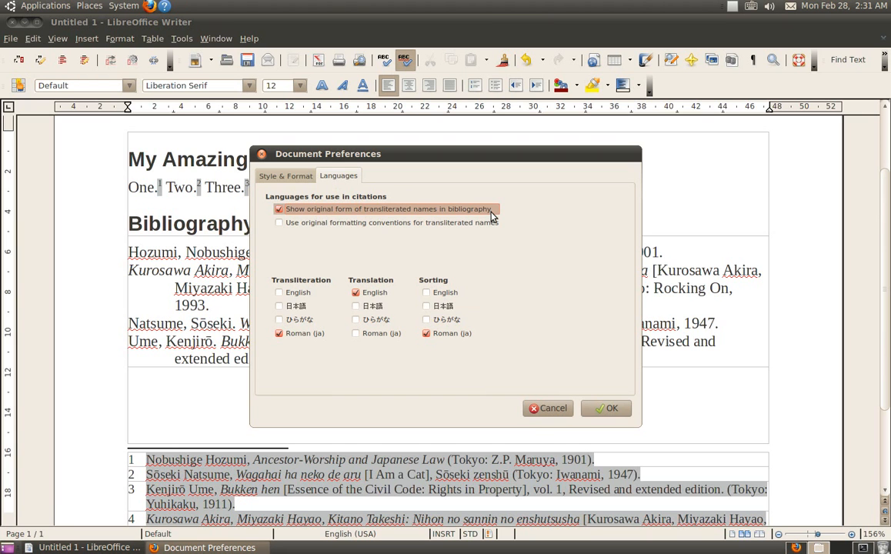
pyautogui.click(613, 409)
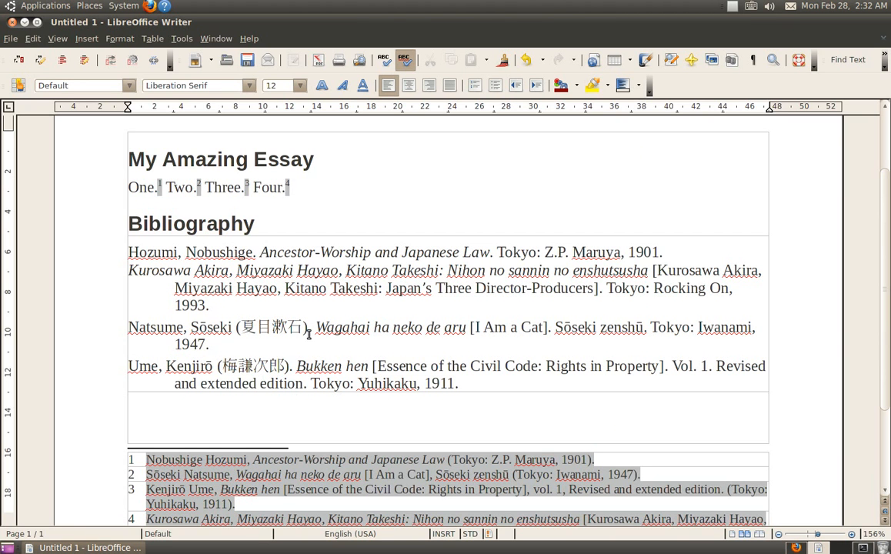
pyautogui.click(188, 329)
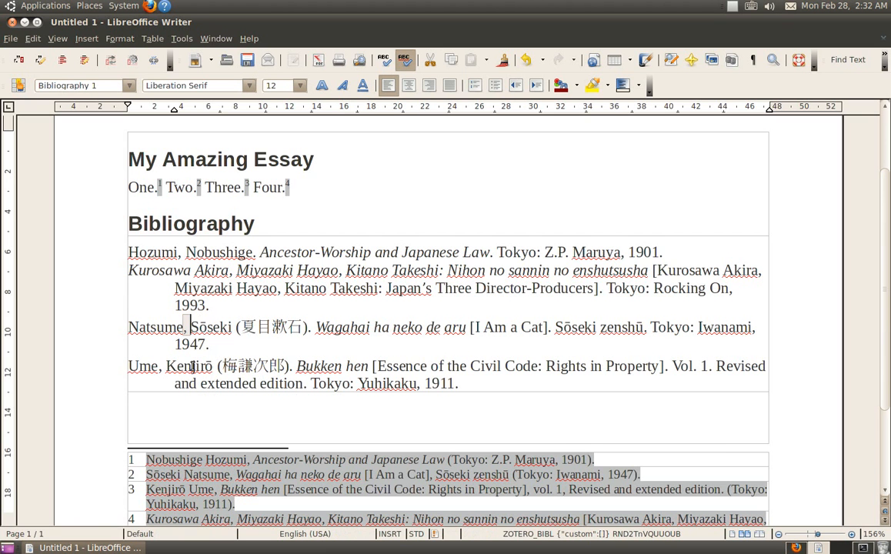
pyautogui.click(174, 329)
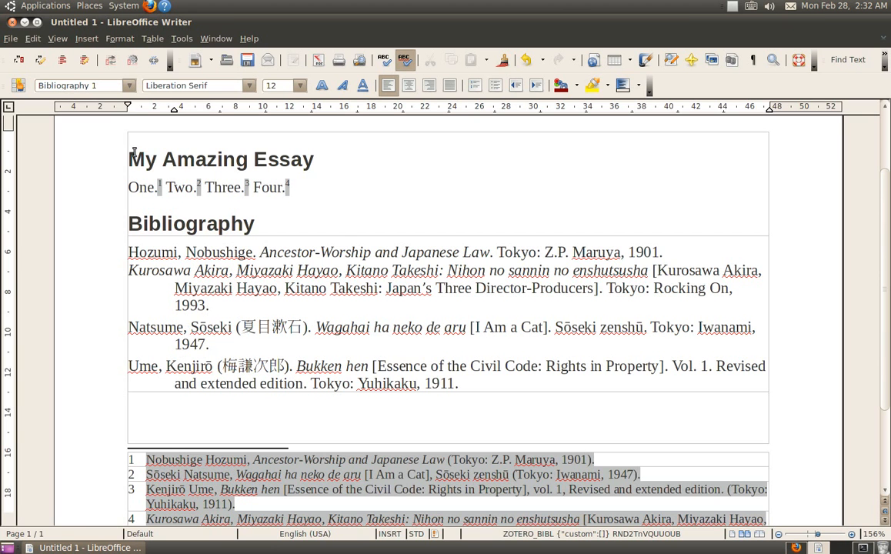
# - Enable original formatting conventions for transliterated names in the Zotero document preferences
pyautogui.click(133, 60)
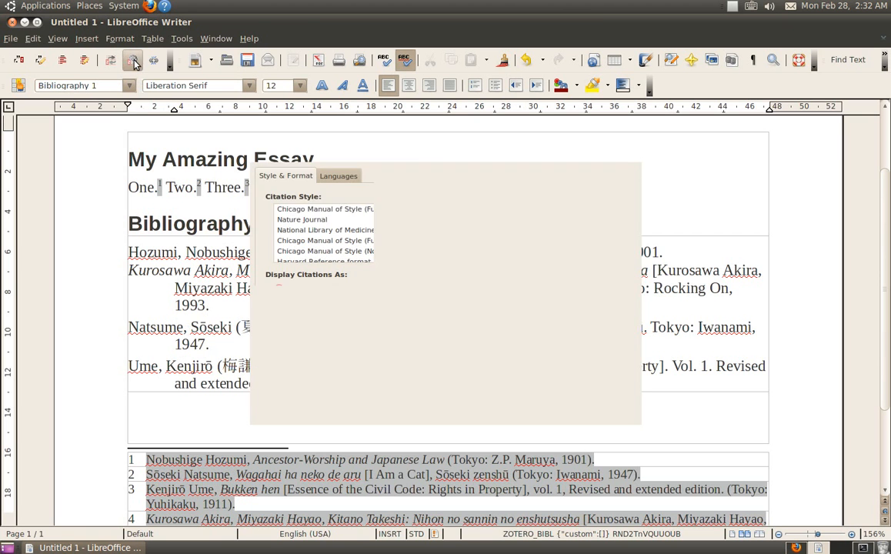
pyautogui.click(338, 176)
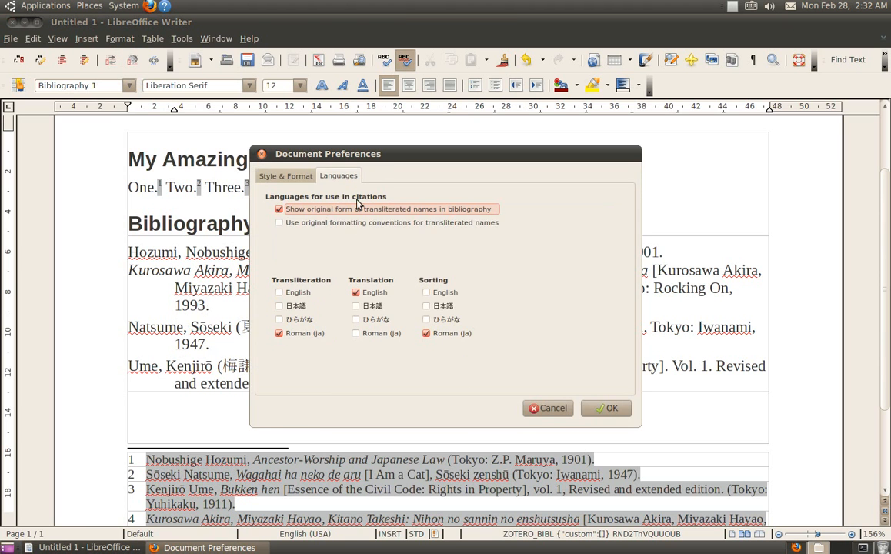
pyautogui.click(364, 223)
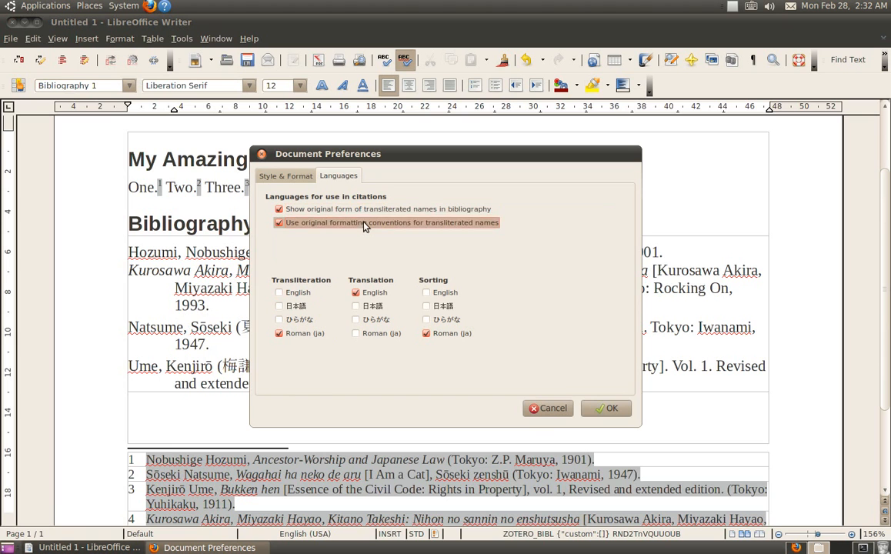
pyautogui.click(607, 410)
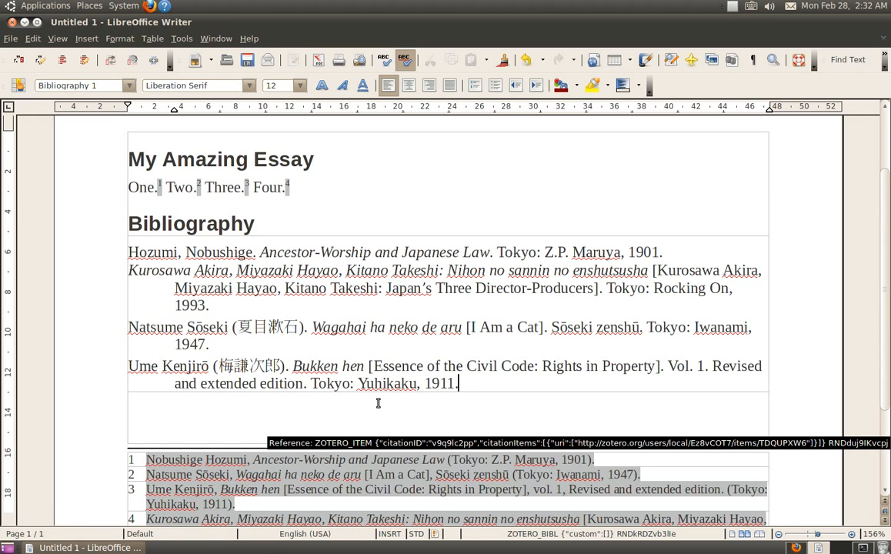
# - In the Zotero document preferences, disable both transliterated-name options, the Roman (ja) transliteration and the English translation
pyautogui.click(132, 62)
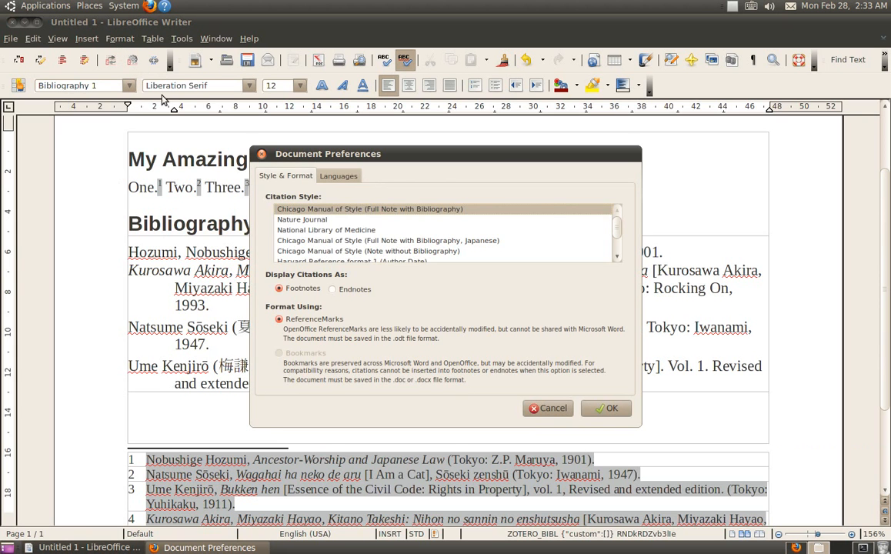
pyautogui.click(346, 179)
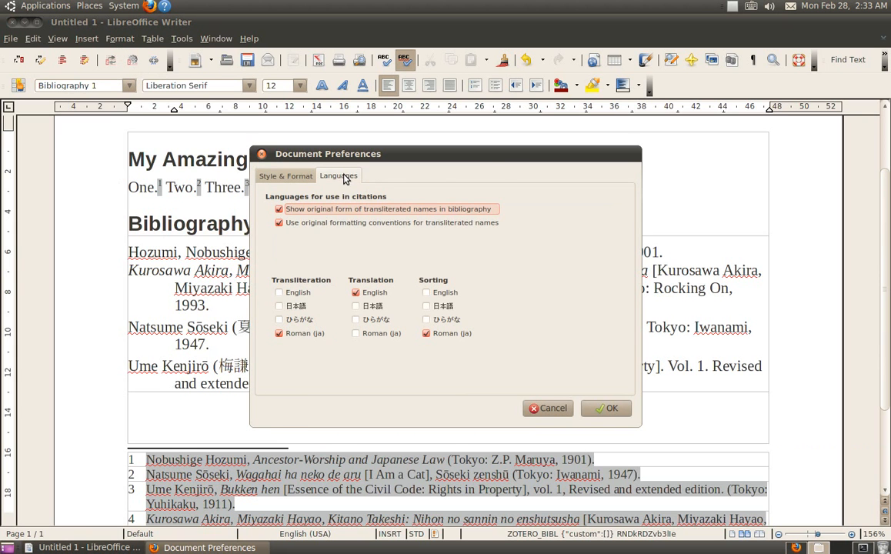
pyautogui.click(286, 210)
pyautogui.click(291, 224)
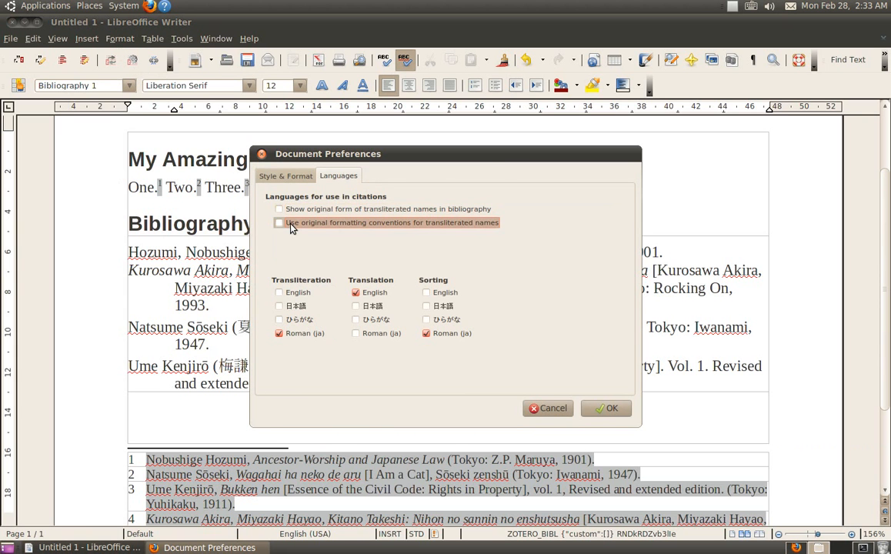
pyautogui.click(290, 334)
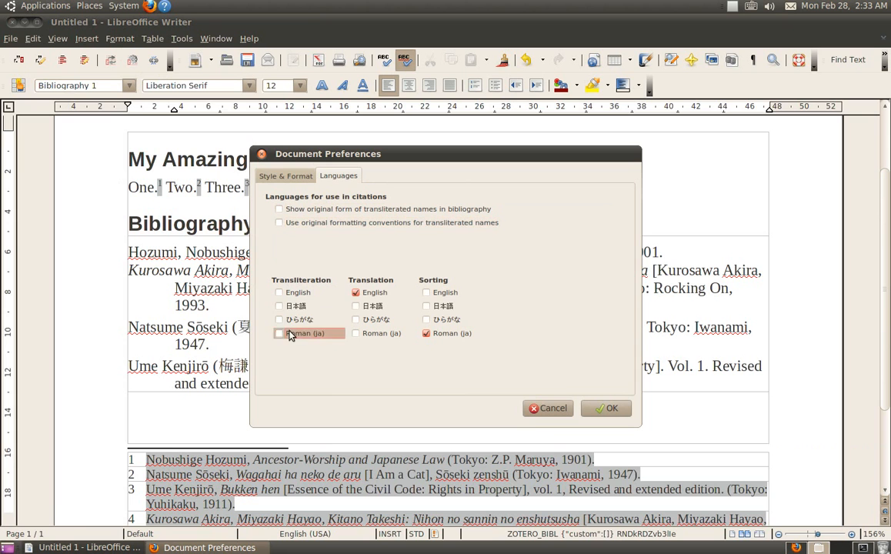
pyautogui.click(374, 295)
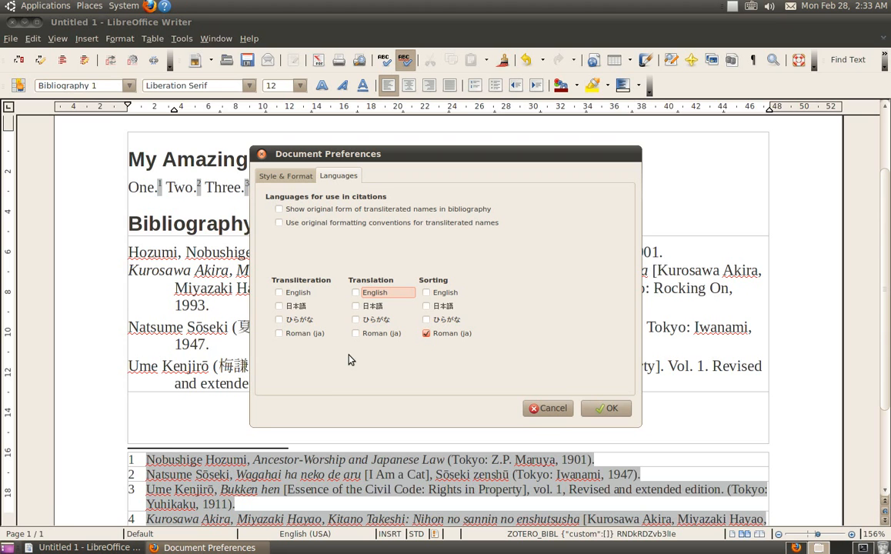
# - Change the citation style to Chicago Manual of Style (Full Note with Bibliography, Japanese) and apply the document preferences
pyautogui.click(293, 179)
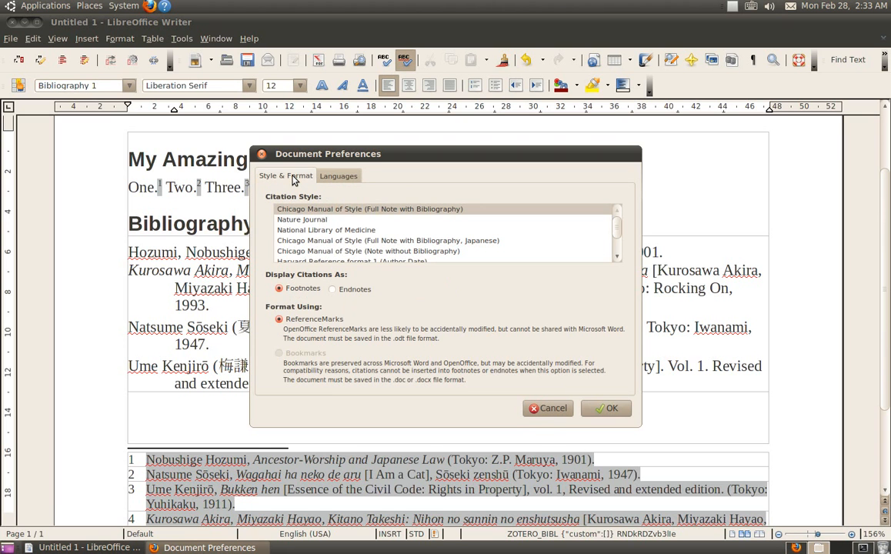
pyautogui.click(407, 243)
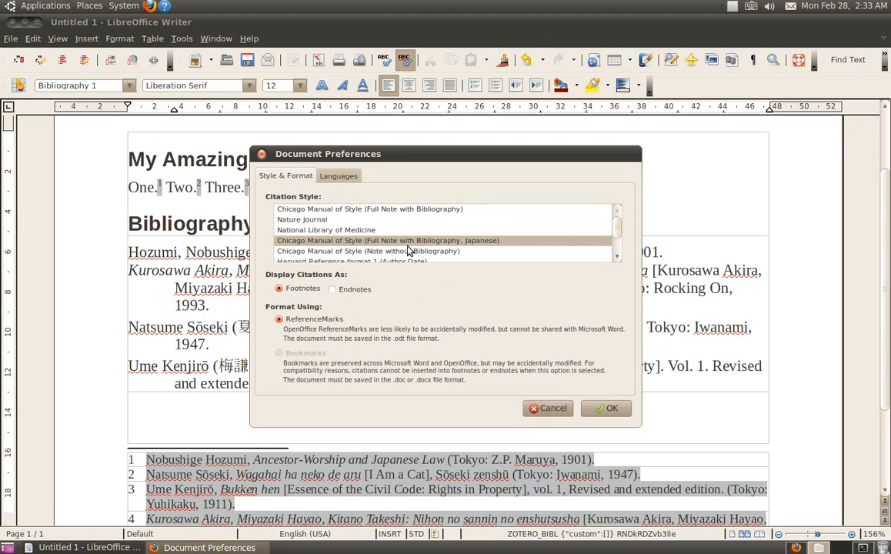
pyautogui.click(608, 410)
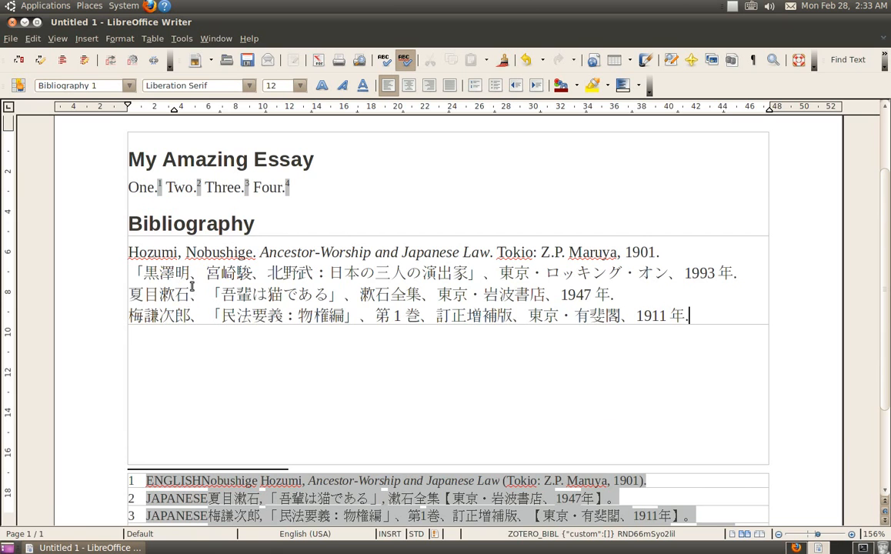
pyautogui.click(199, 293)
pyautogui.moveTo(199, 293)
pyautogui.mouseDown()
pyautogui.moveTo(216, 294)
pyautogui.moveTo(203, 294)
pyautogui.mouseUp()
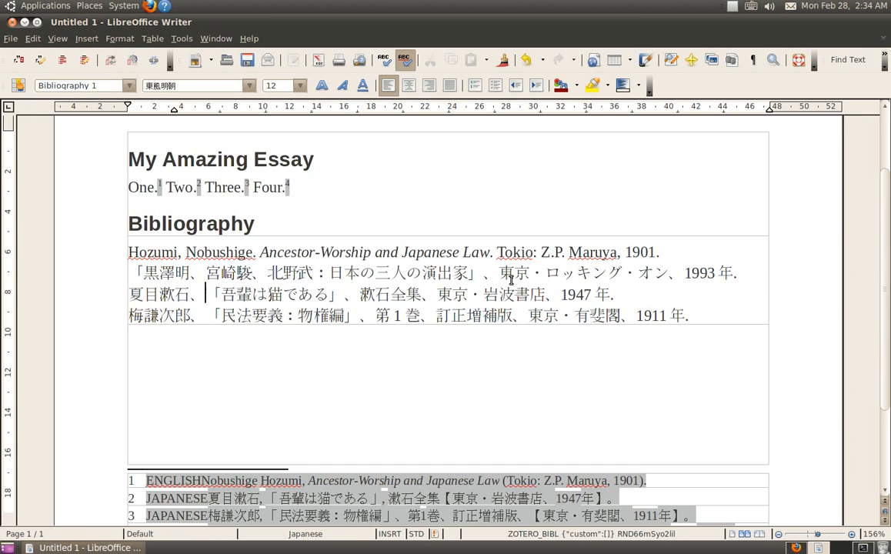
# - Switch to Zotero in Firefox, check the Language field of the three Japanese books, and return to the essay in LibreOffice Writer
pyautogui.hotkey('alt', 'Tab')
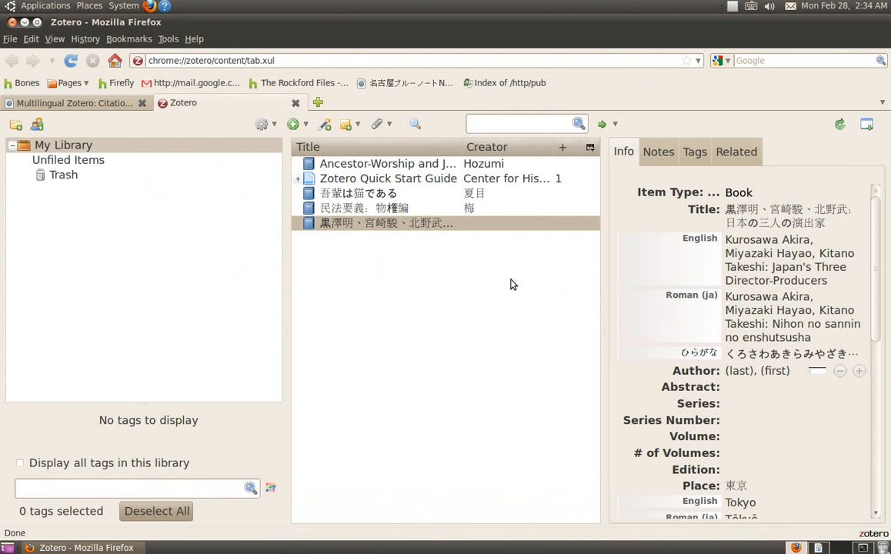
pyautogui.click(341, 191)
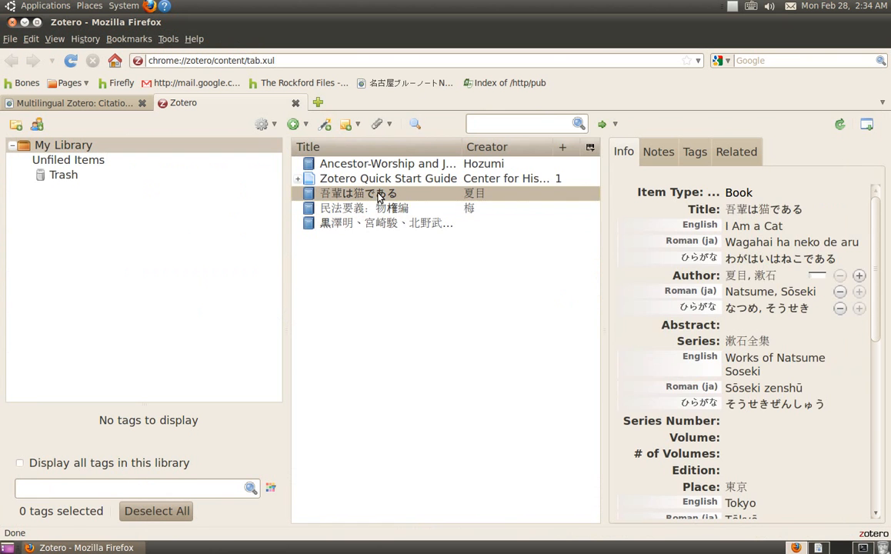
pyautogui.scroll(-5, 688, 369)
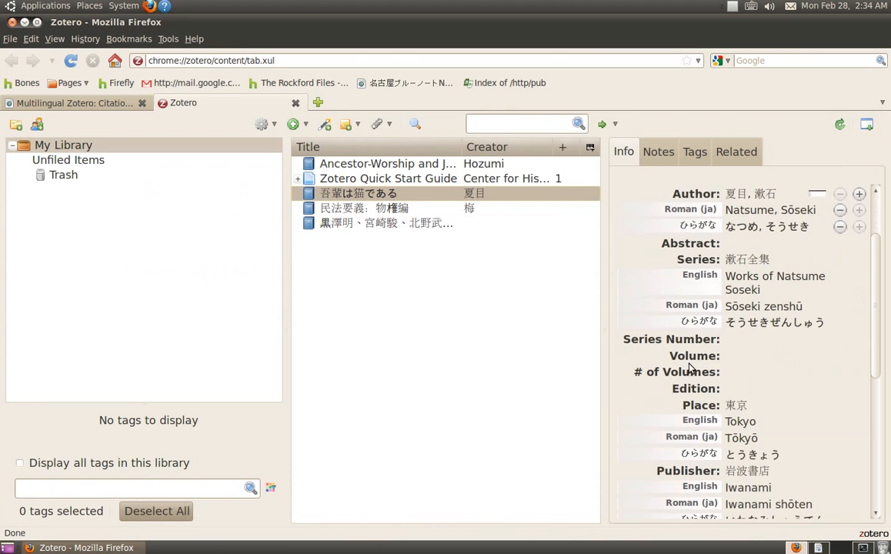
pyautogui.scroll(-3, 687, 372)
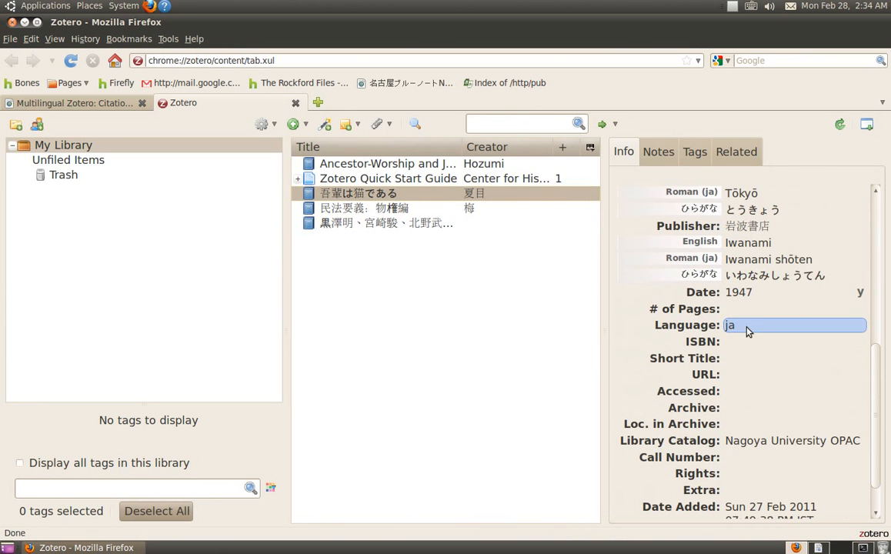
pyautogui.click(455, 211)
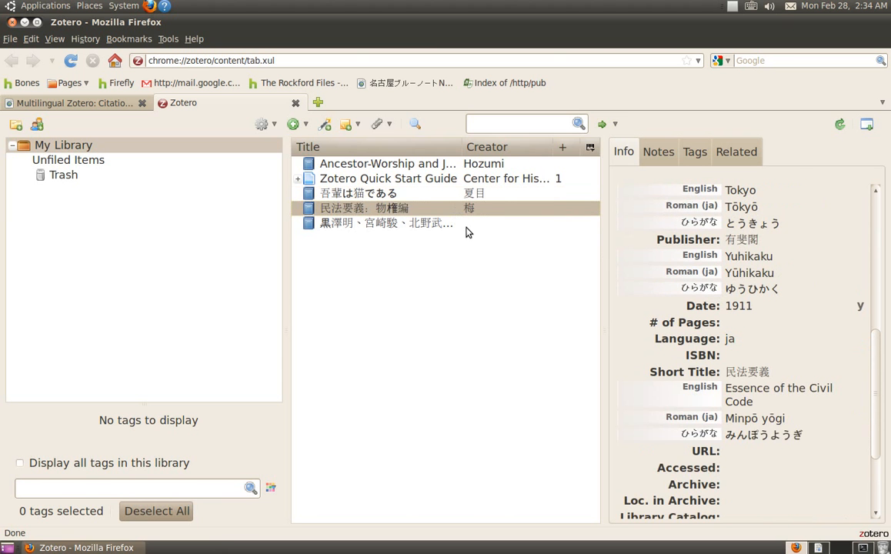
pyautogui.click(467, 224)
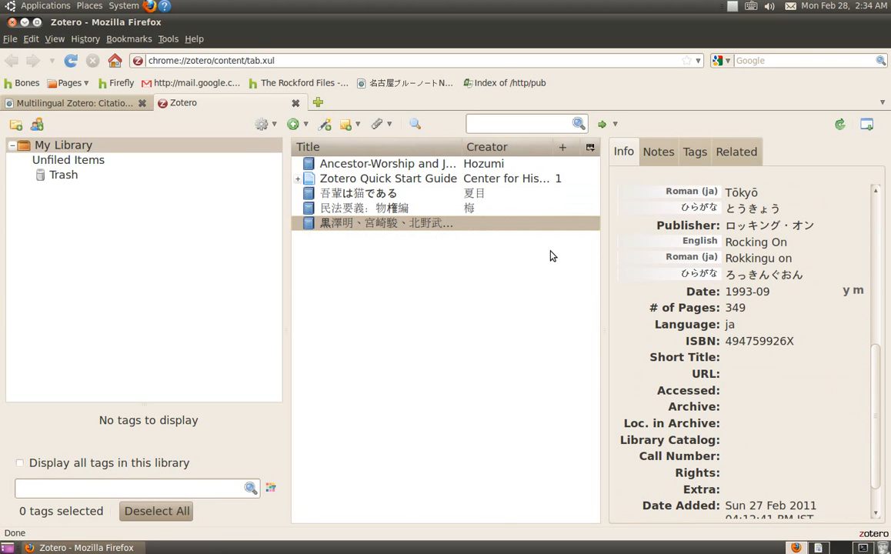
pyautogui.hotkey('ctrl', 'alt', 'Right')
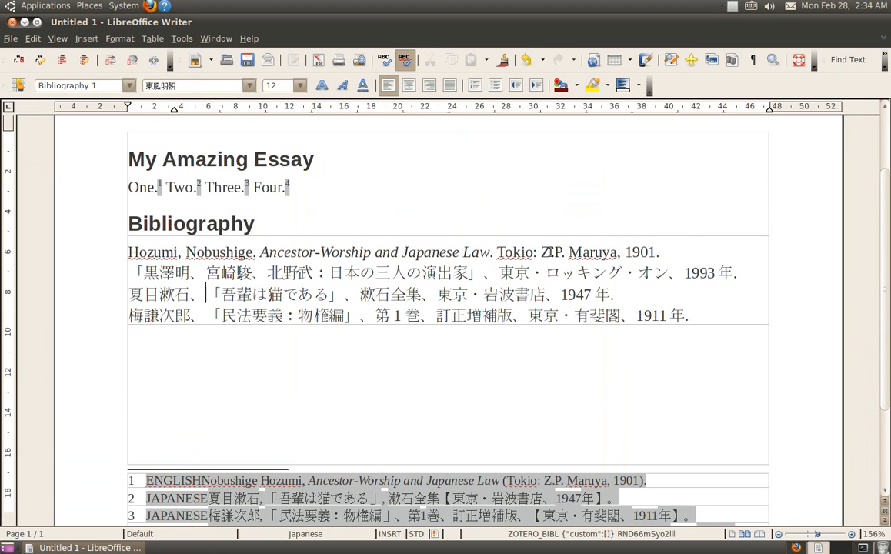
pyautogui.click(359, 373)
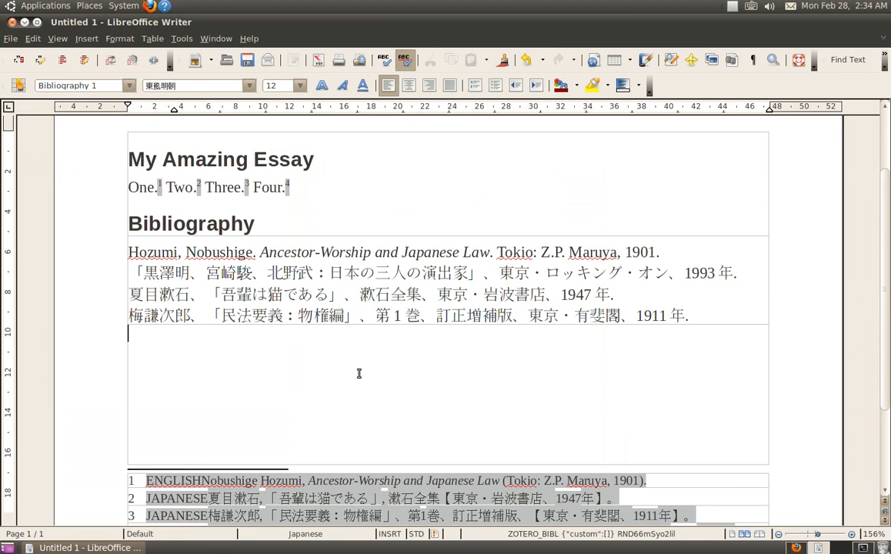